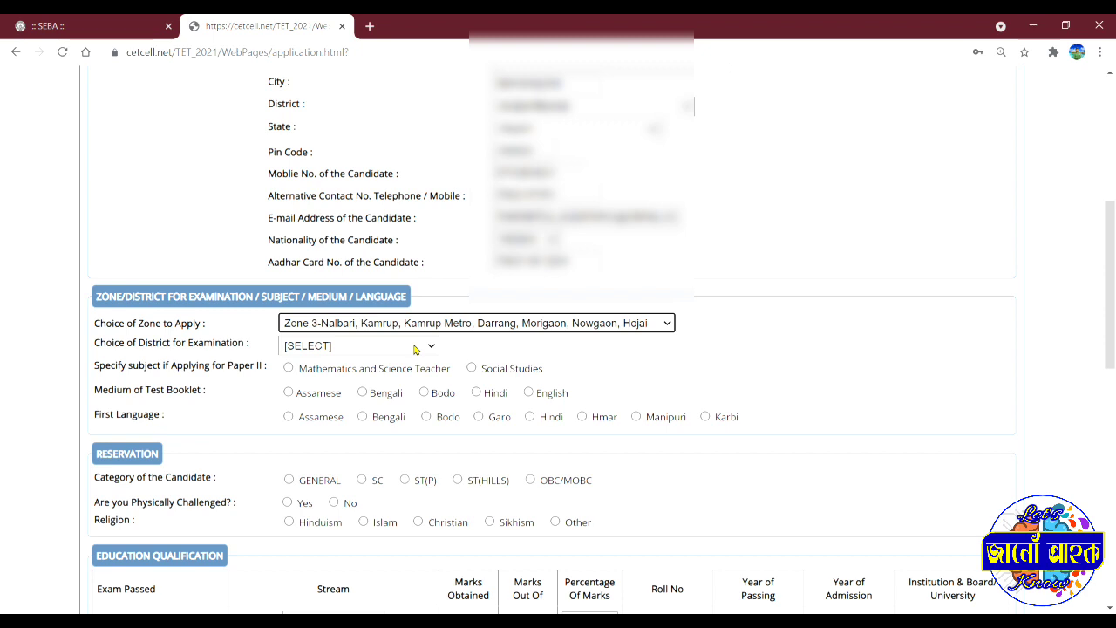
Step: Select 08-DARRANG as the examination district
{"action": "left_click", "coordinate": [415, 349]}
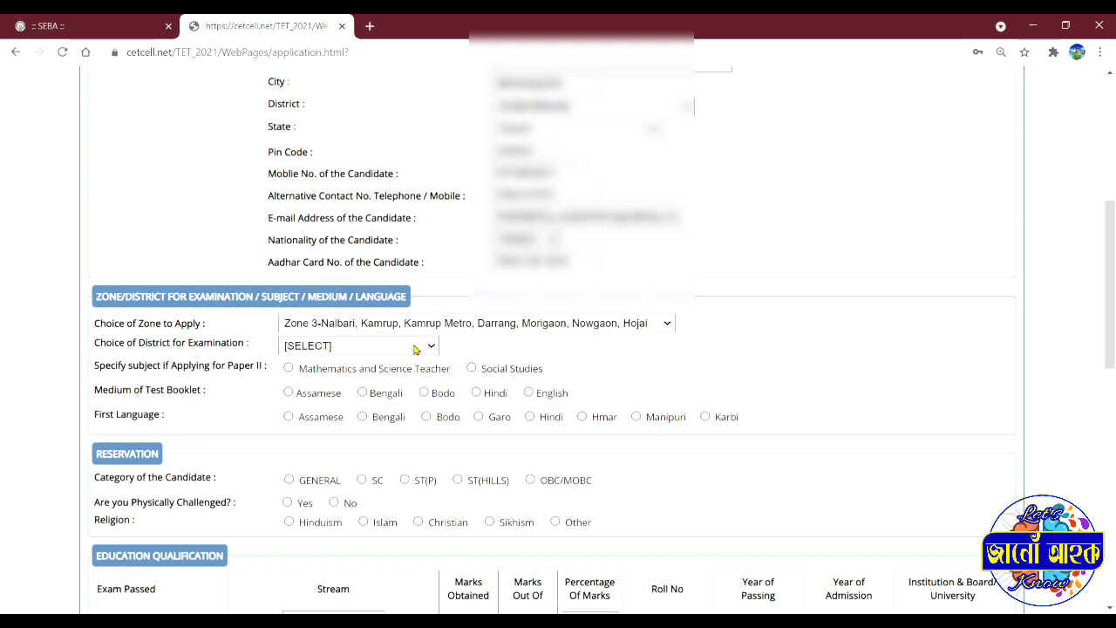
{"action": "left_click", "coordinate": [392, 179]}
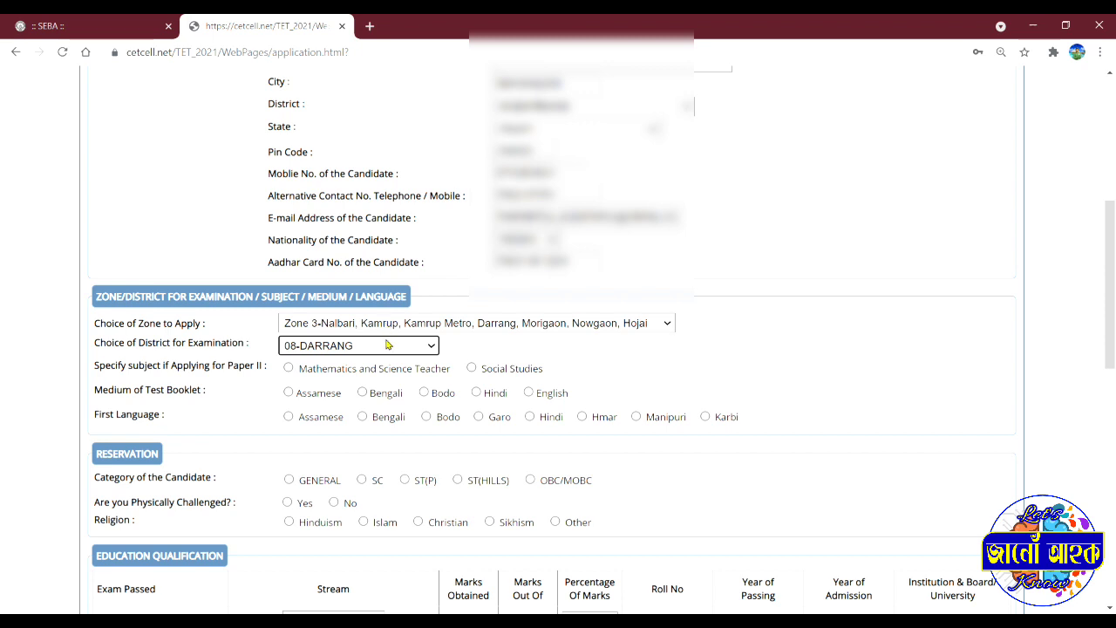
{"action": "scroll", "coordinate": [388, 345], "scroll_direction": "down", "scroll_amount": 2}
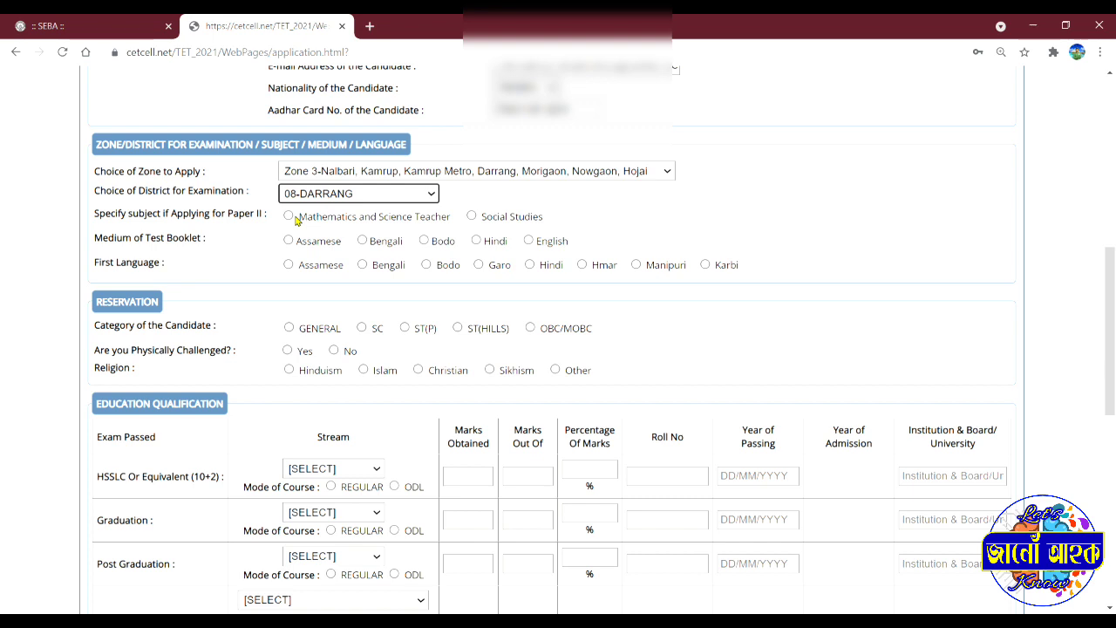
Step: Choose Social Studies for Paper II and Assamese as booklet medium and first language
{"action": "left_click", "coordinate": [472, 222]}
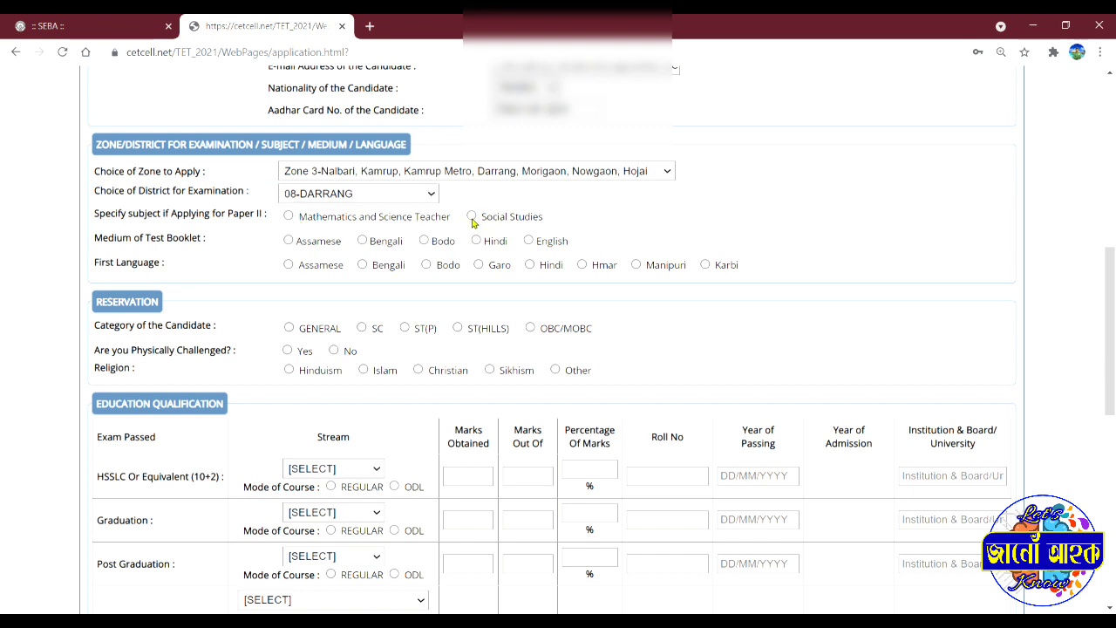
{"action": "left_click", "coordinate": [471, 218]}
{"action": "left_click", "coordinate": [288, 242]}
{"action": "left_click", "coordinate": [287, 267]}
Step: Mark category GENERAL, physically challenged No, and religion Islam in the Reservation section
{"action": "scroll", "coordinate": [287, 269], "scroll_direction": "down", "scroll_amount": 2}
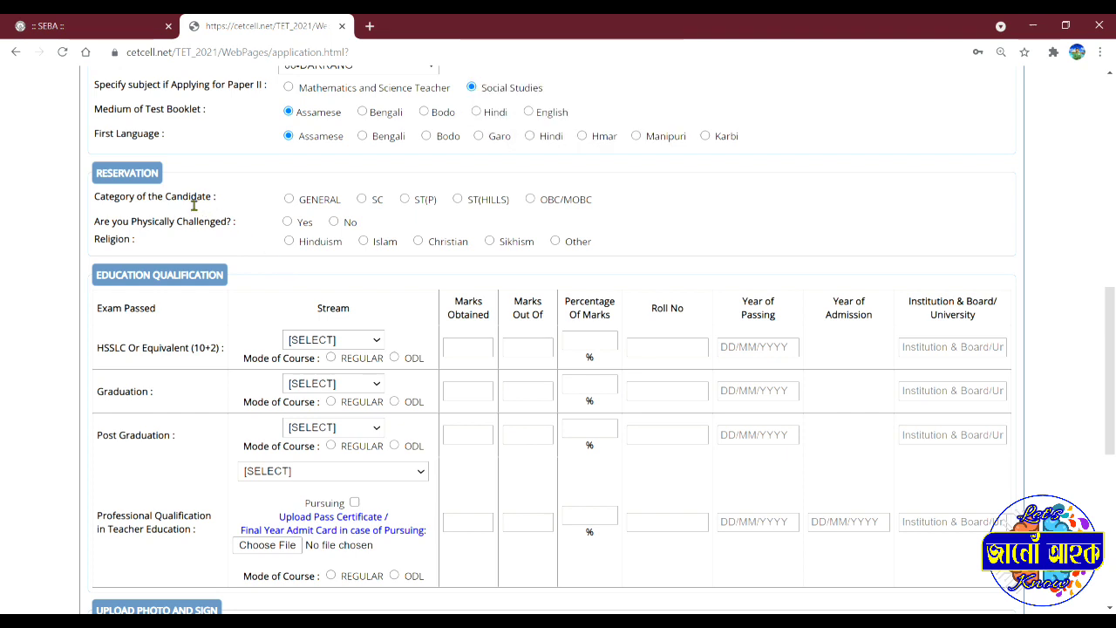
{"action": "left_click", "coordinate": [288, 200]}
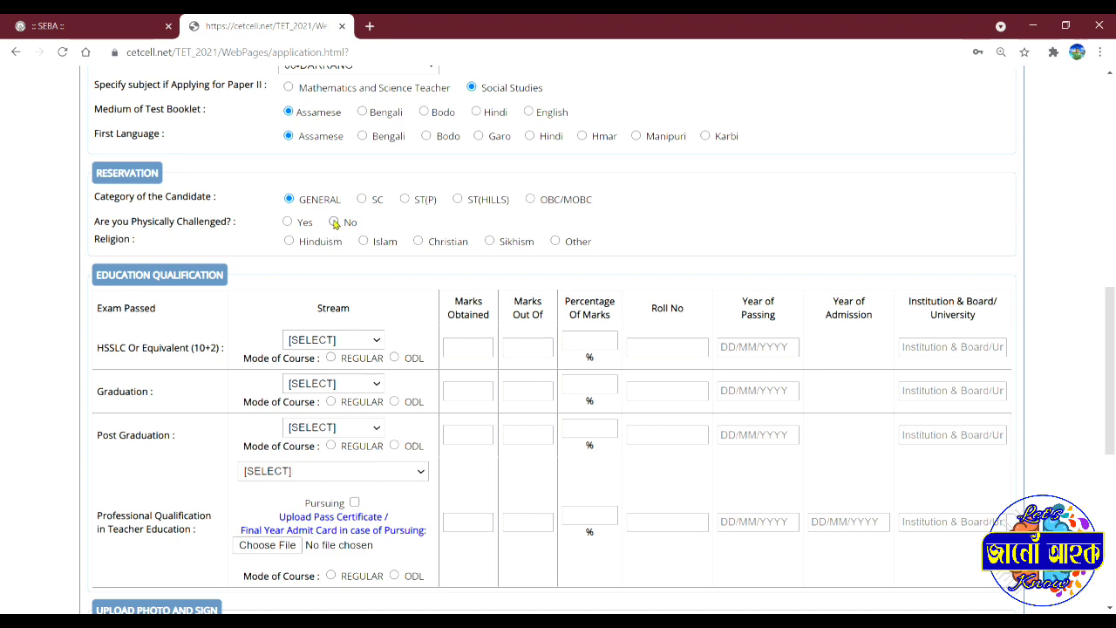
{"action": "left_click", "coordinate": [334, 222]}
{"action": "left_click", "coordinate": [364, 243]}
{"action": "scroll", "coordinate": [366, 249], "scroll_direction": "down", "scroll_amount": 2}
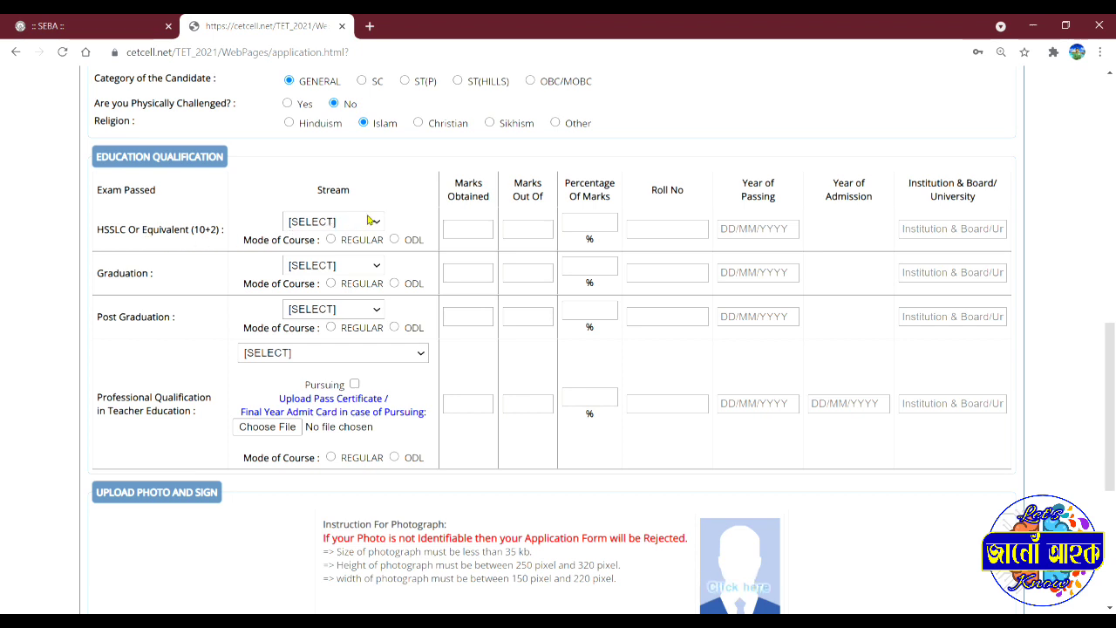
Step: Give the HSSLC row stream 2 - SCIENCE and REGULAR mode of course
{"action": "left_click", "coordinate": [339, 267]}
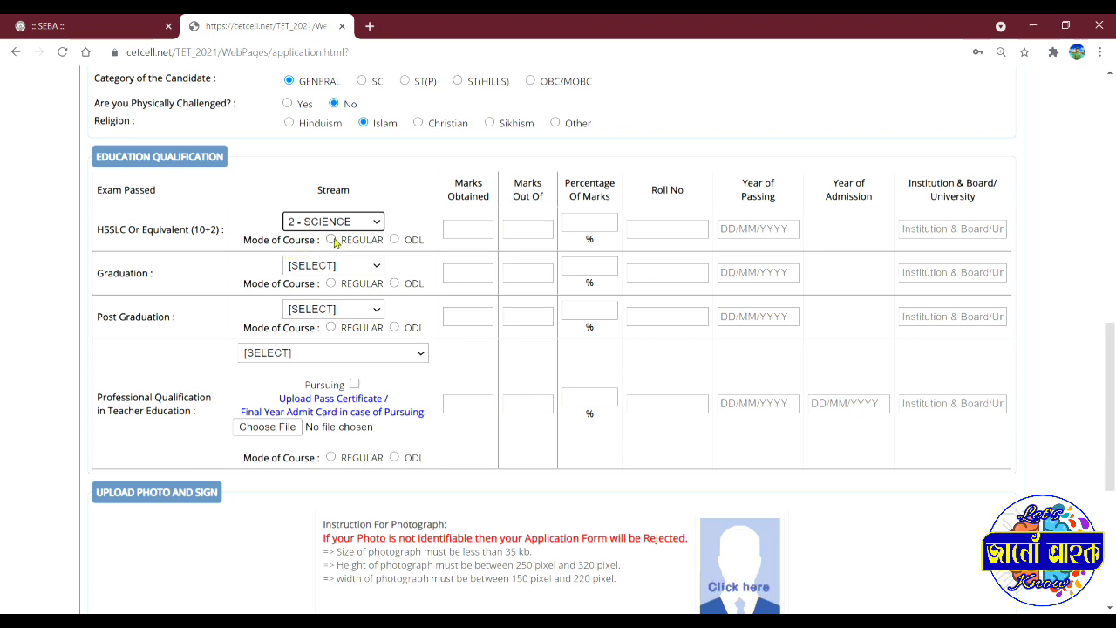
{"action": "left_click", "coordinate": [331, 240]}
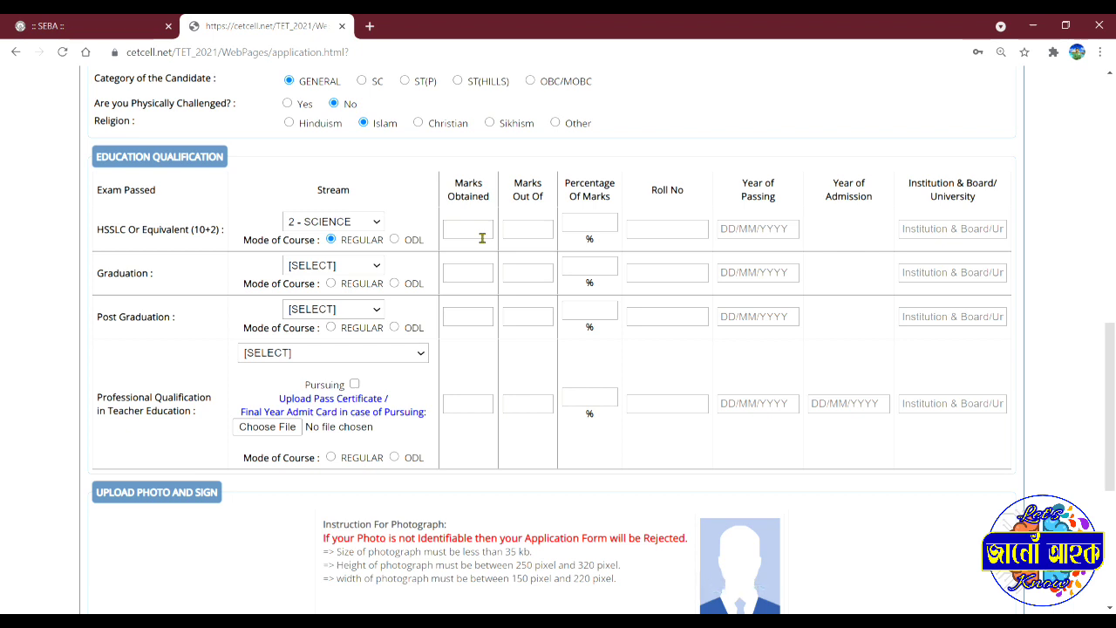
Step: Enter HSSLC marks obtained 385 out of 500
{"action": "key", "text": "shift+Tab"}
{"action": "key", "text": "Tab"}
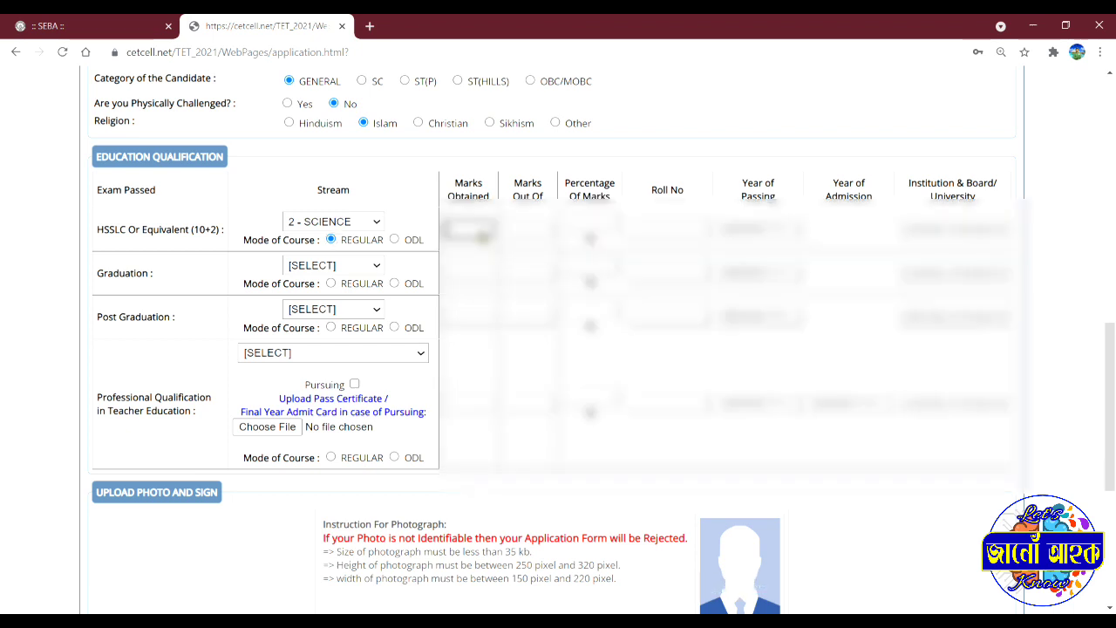
{"action": "type", "text": "385"}
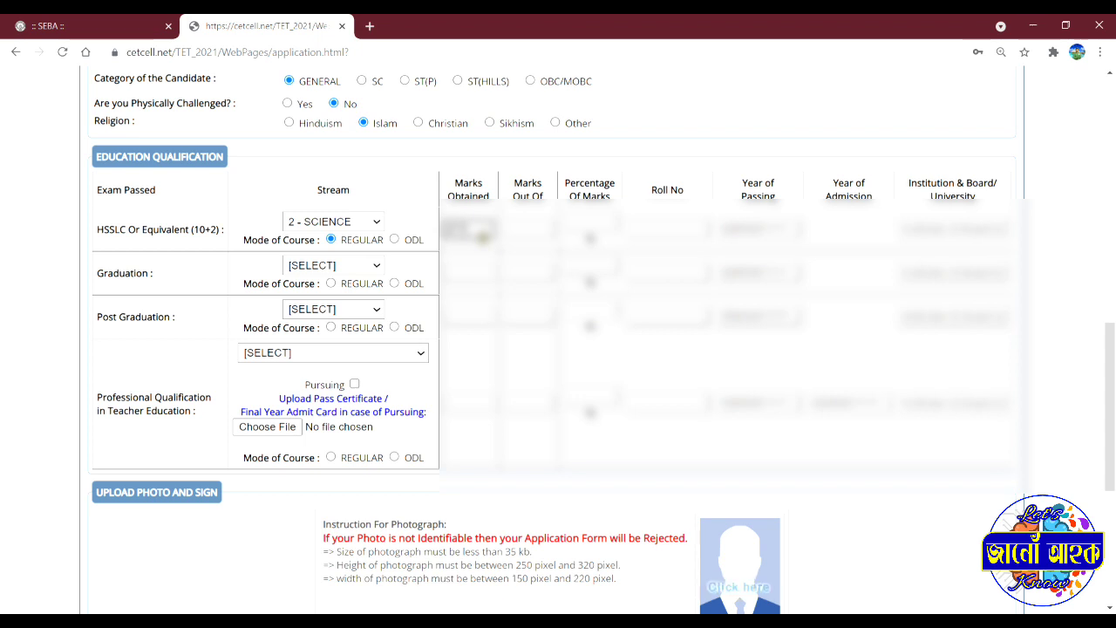
{"action": "key", "text": "Tab"}
{"action": "type", "text": "500"}
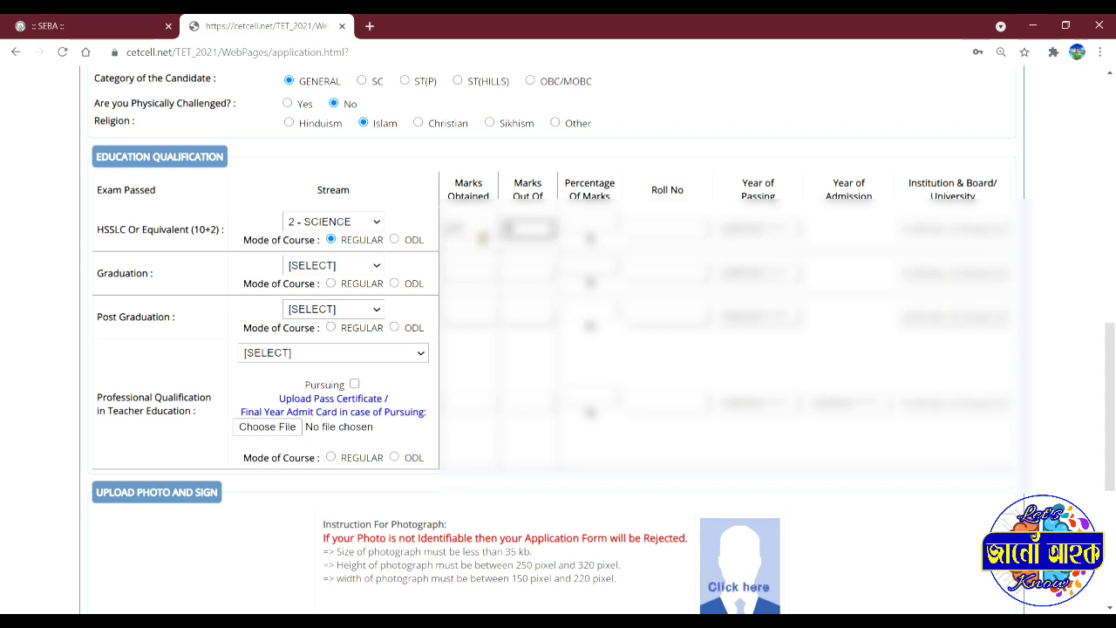
{"action": "key", "text": "Tab"}
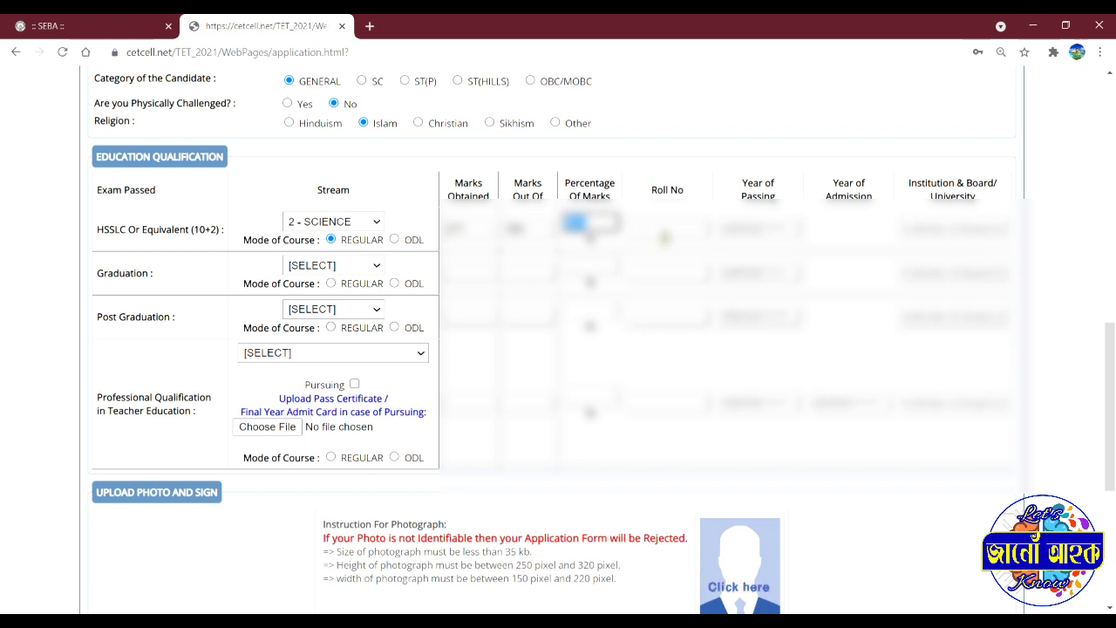
Step: Enter HSSLC roll number 123456 and year of passing 2015
{"action": "left_click", "coordinate": [664, 235]}
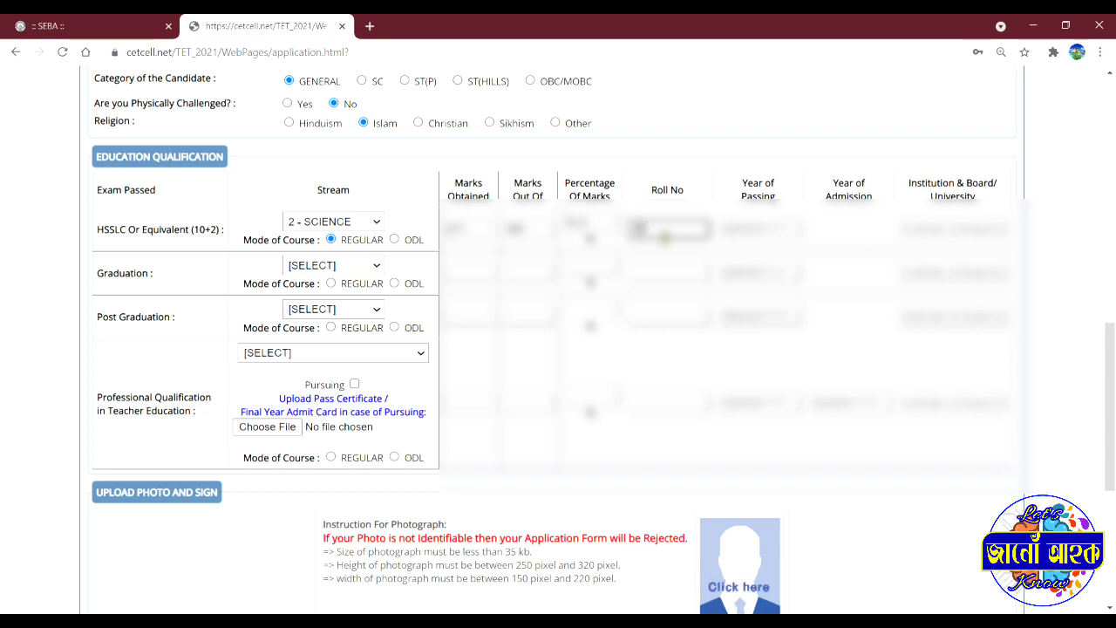
{"action": "type", "text": "12"}
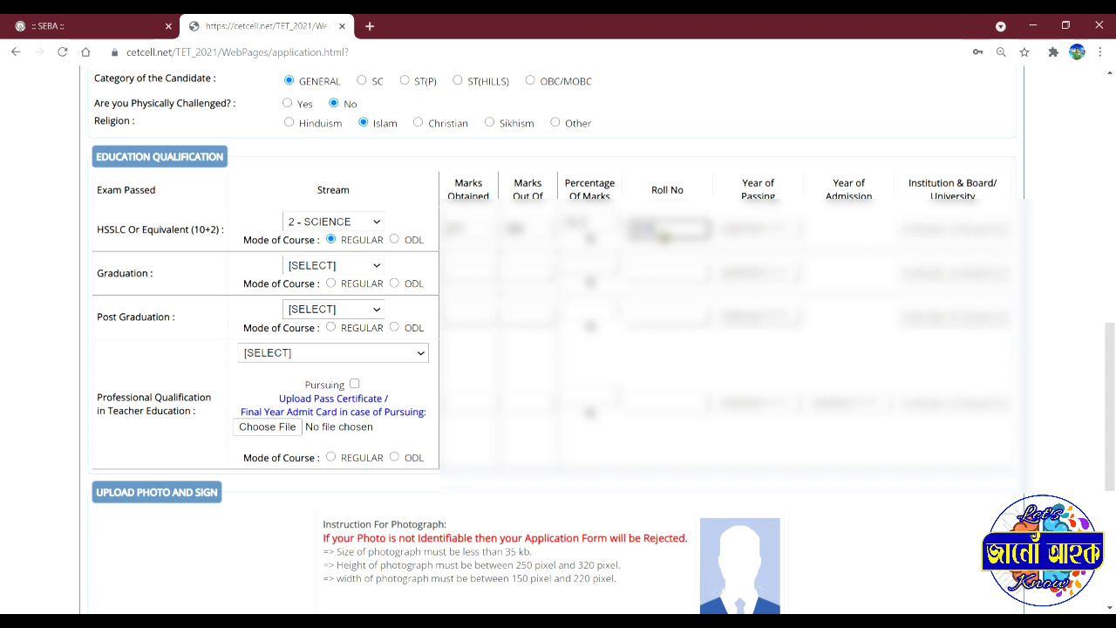
{"action": "type", "text": "345"}
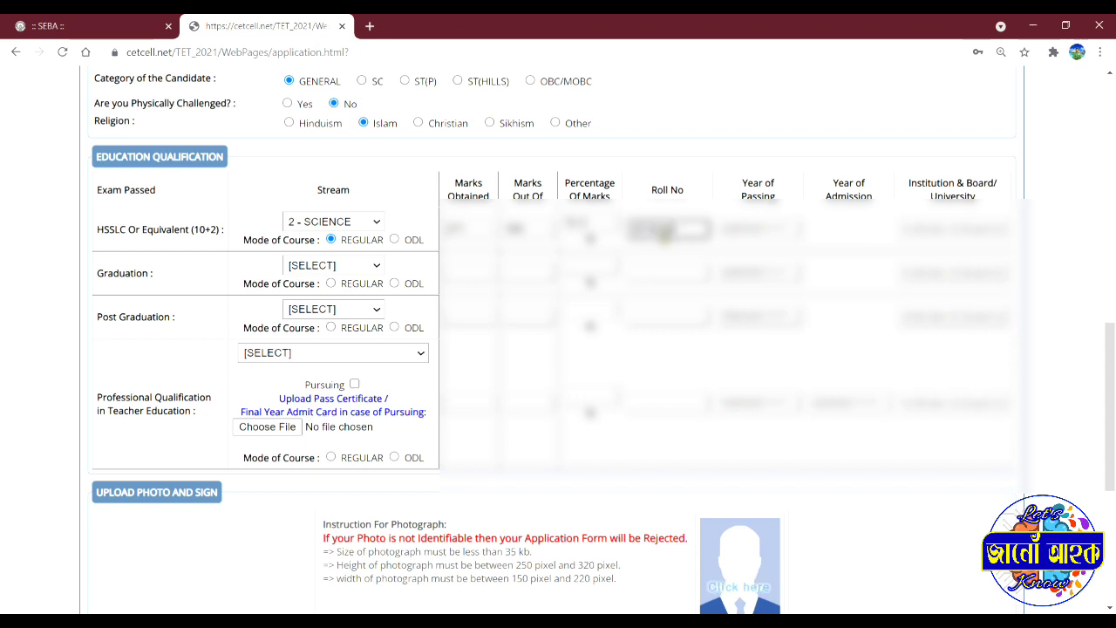
{"action": "type", "text": "6"}
{"action": "key", "text": "Tab"}
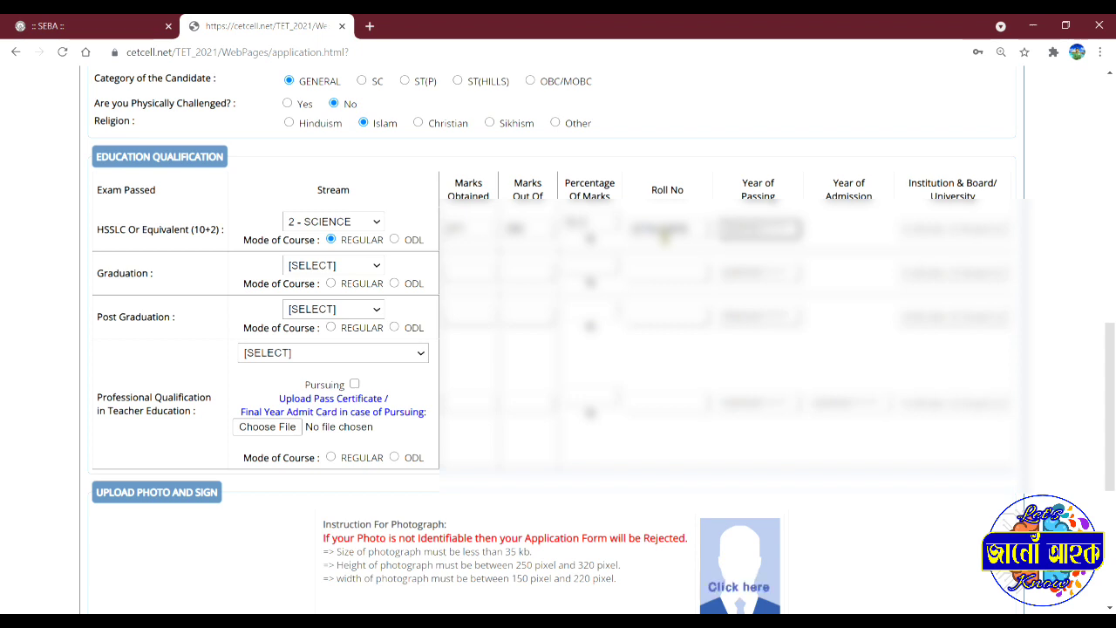
{"action": "key", "text": "BackSpace"}
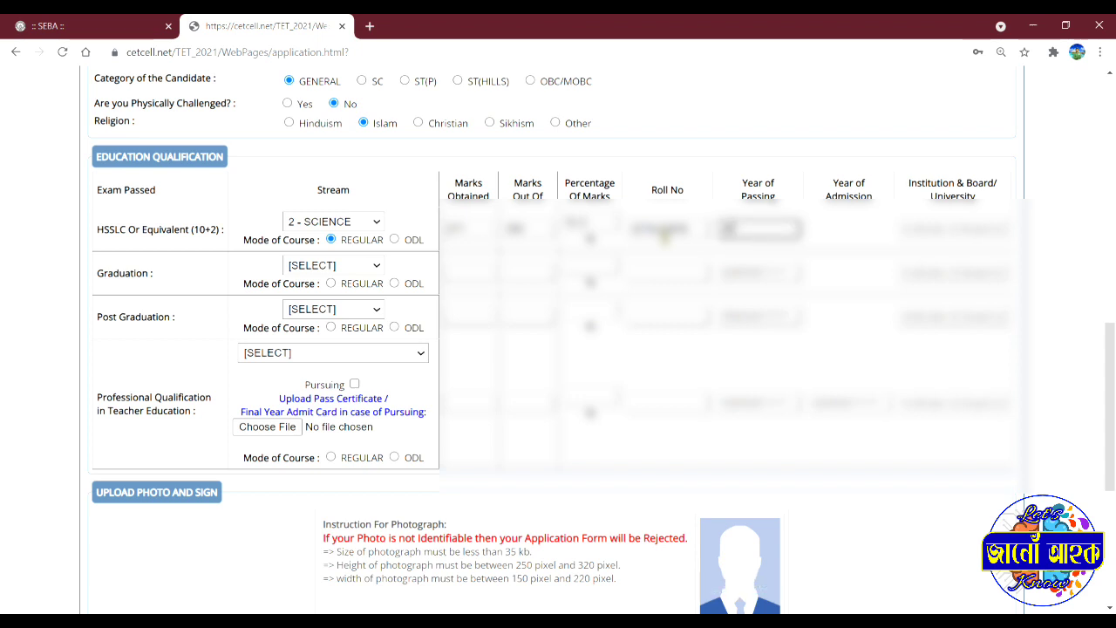
{"action": "type", "text": "2015"}
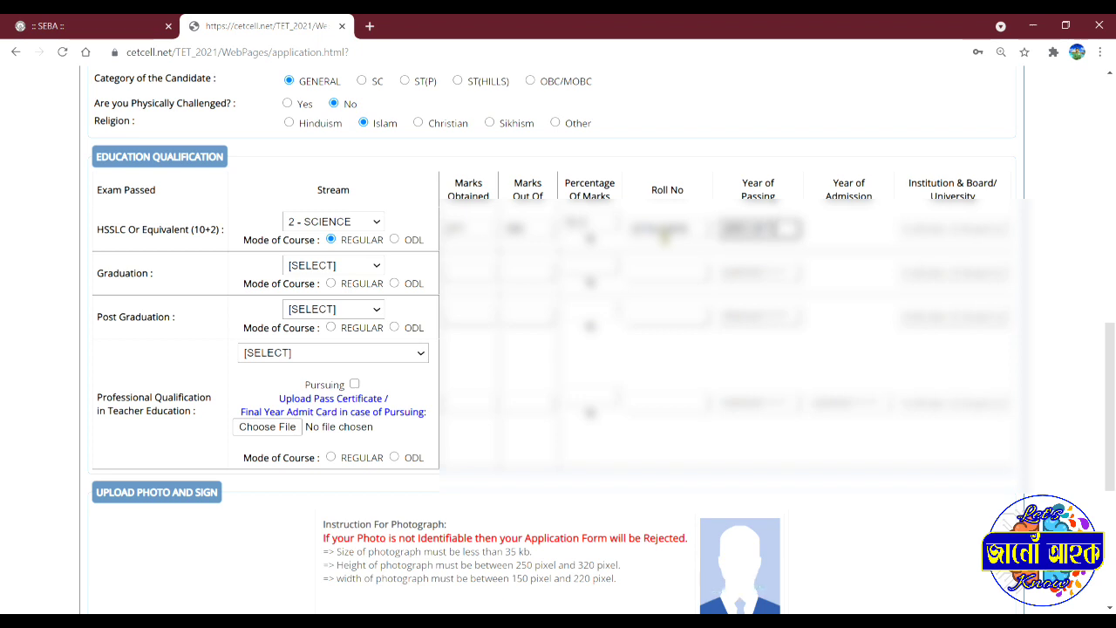
{"action": "key", "text": "Tab"}
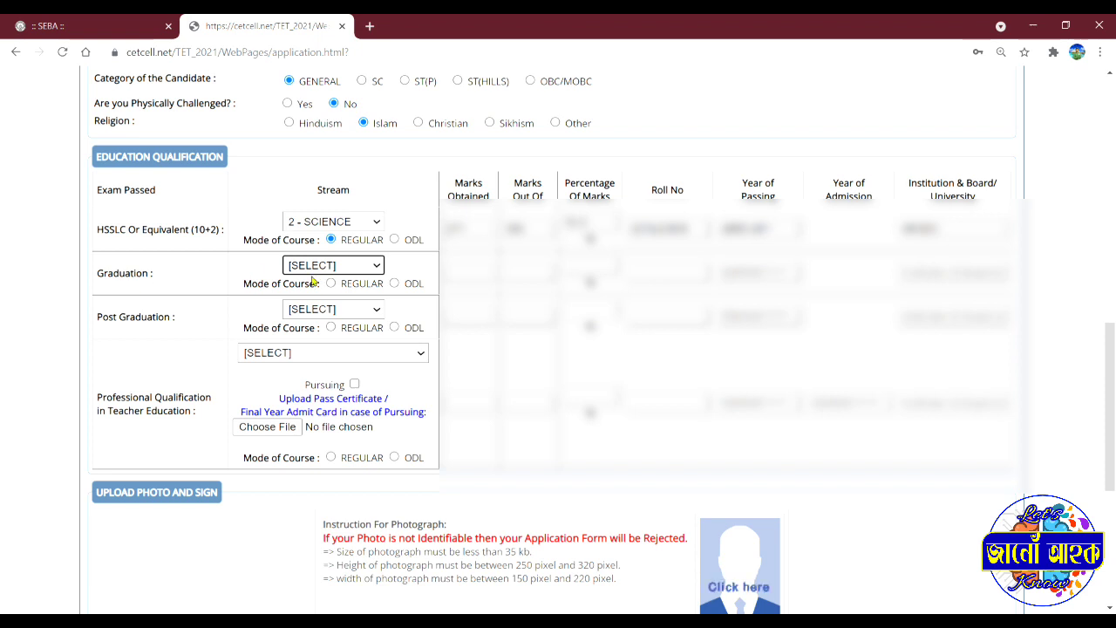
Step: Set the Graduation stream to 1 - ARTS with REGULAR mode of course
{"action": "left_click", "coordinate": [376, 266]}
{"action": "left_click", "coordinate": [354, 300]}
{"action": "left_click", "coordinate": [330, 283]}
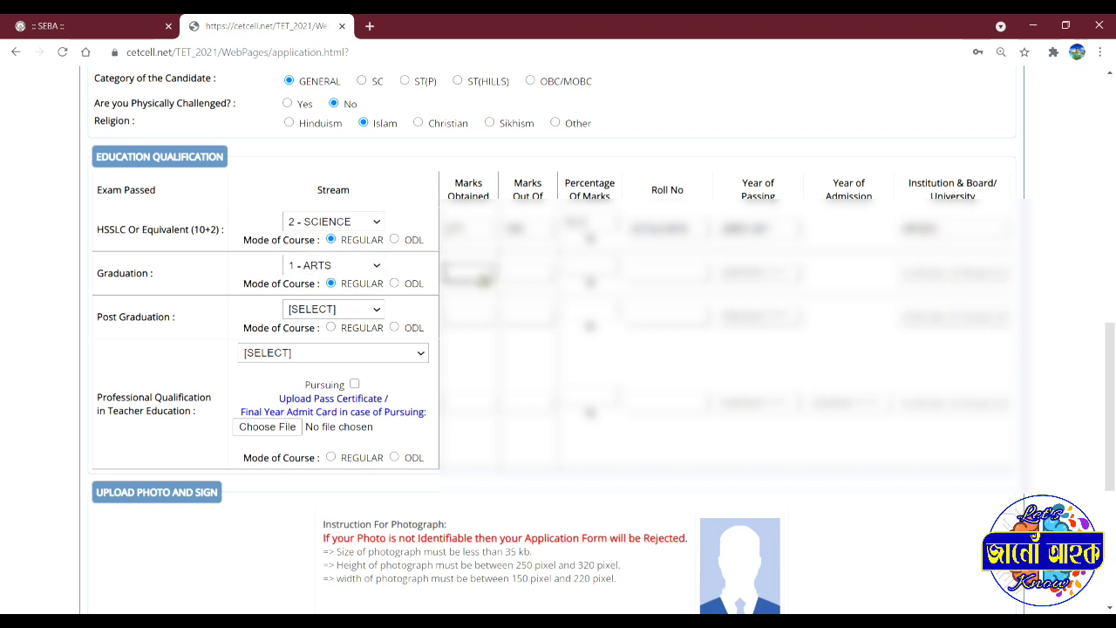
Step: Enter Graduation marks 300, roll number 1234567, passing year 2019 and Gauhati University
{"action": "type", "text": "300"}
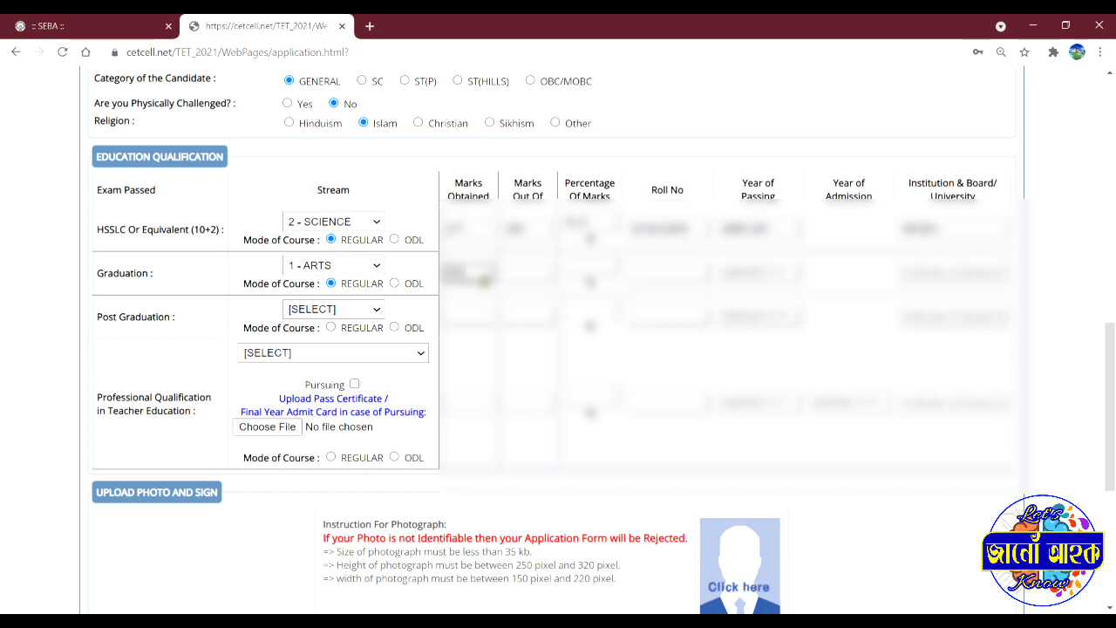
{"action": "key", "text": "Tab"}
{"action": "key", "text": "Tab"}
{"action": "key", "text": "Tab"}
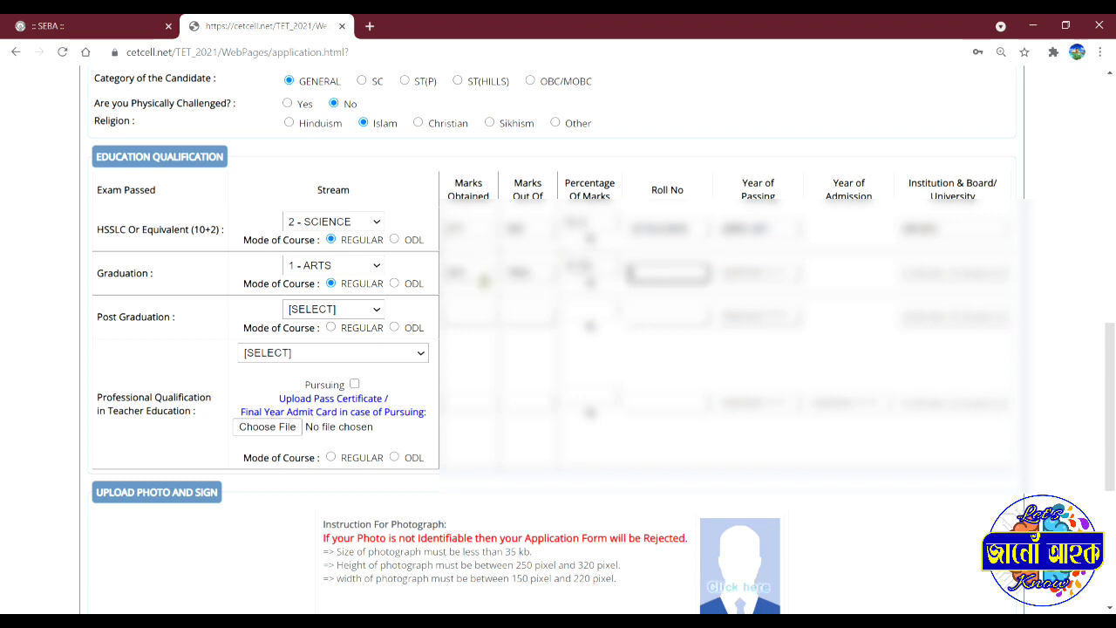
{"action": "type", "text": "1234567"}
{"action": "key", "text": "Tab"}
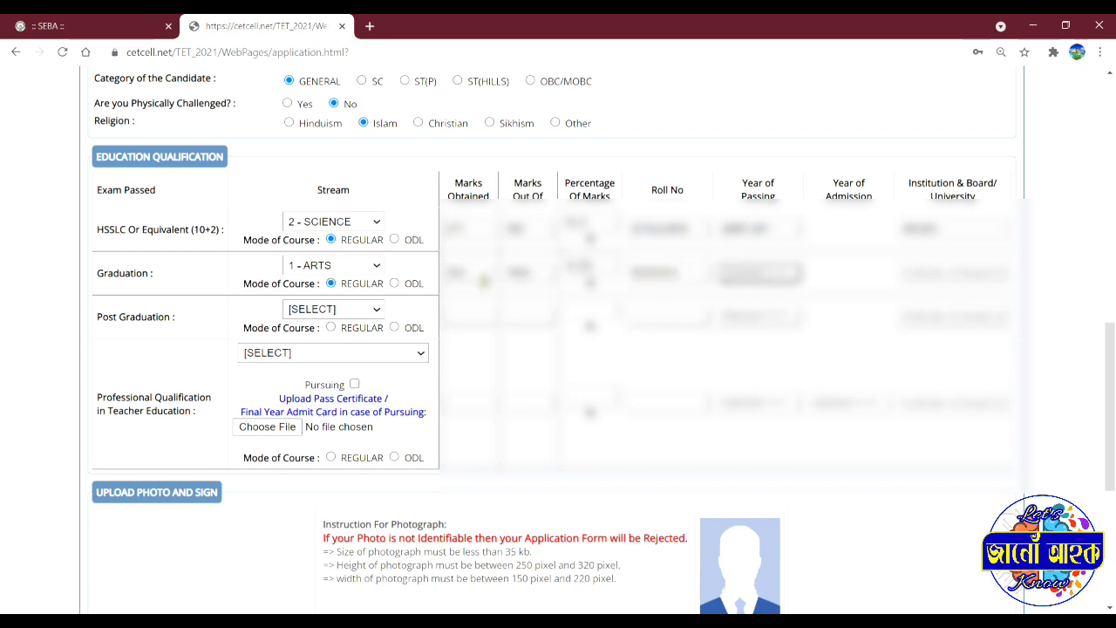
{"action": "type", "text": "2019"}
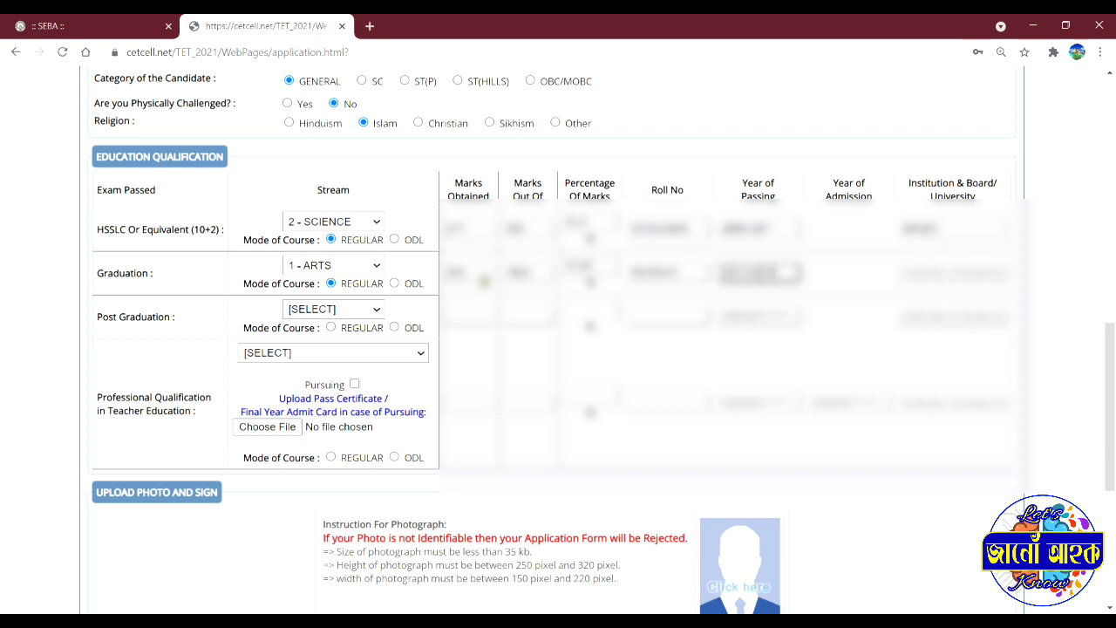
{"action": "key", "text": "BackSpace"}
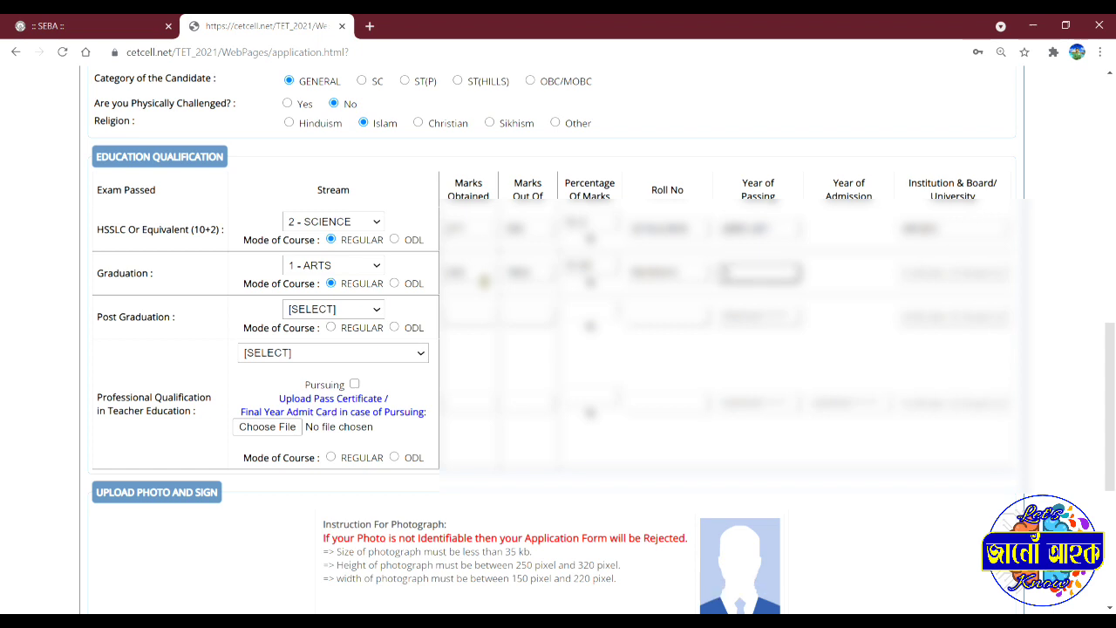
{"action": "type", "text": "2019"}
{"action": "key", "text": "Tab"}
{"action": "type", "text": "Gauhati University"}
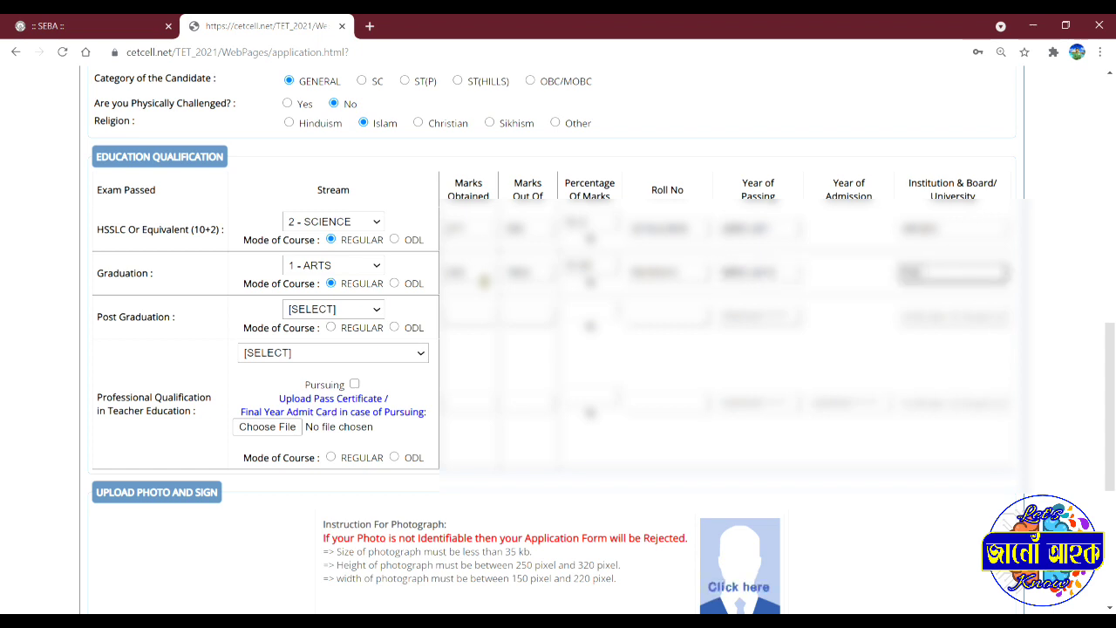
{"action": "key", "text": "Tab"}
{"action": "key", "text": "Tab"}
{"action": "key", "text": "Tab"}
{"action": "key", "text": "Tab"}
{"action": "key", "text": "Tab"}
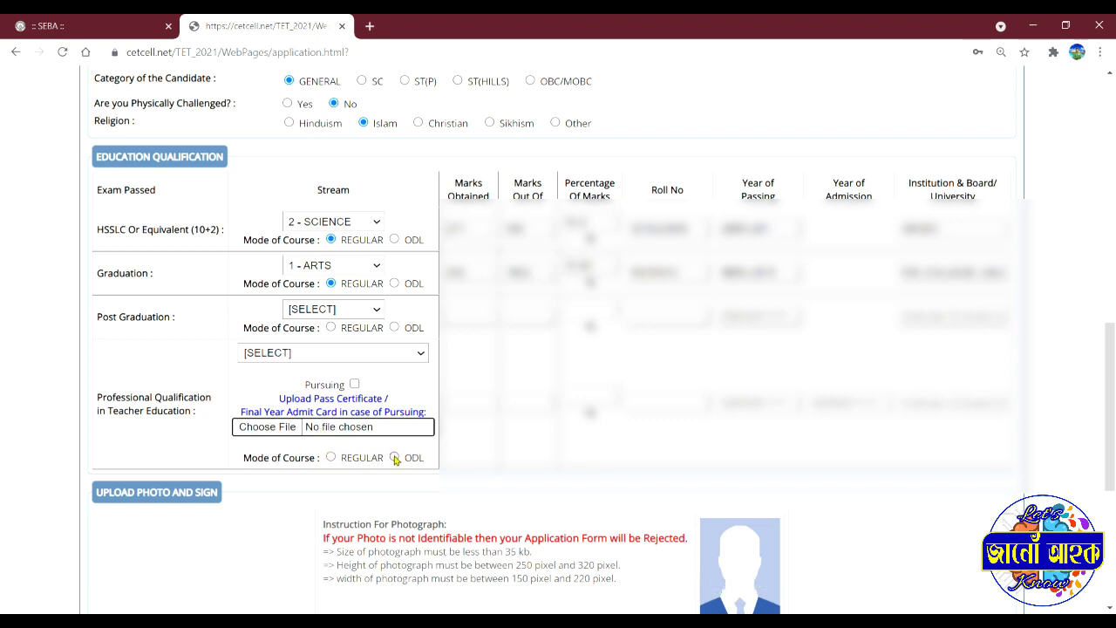
Step: Mark the teacher-education course as ODL and attach DELED Certifct.jpg
{"action": "left_click", "coordinate": [394, 458]}
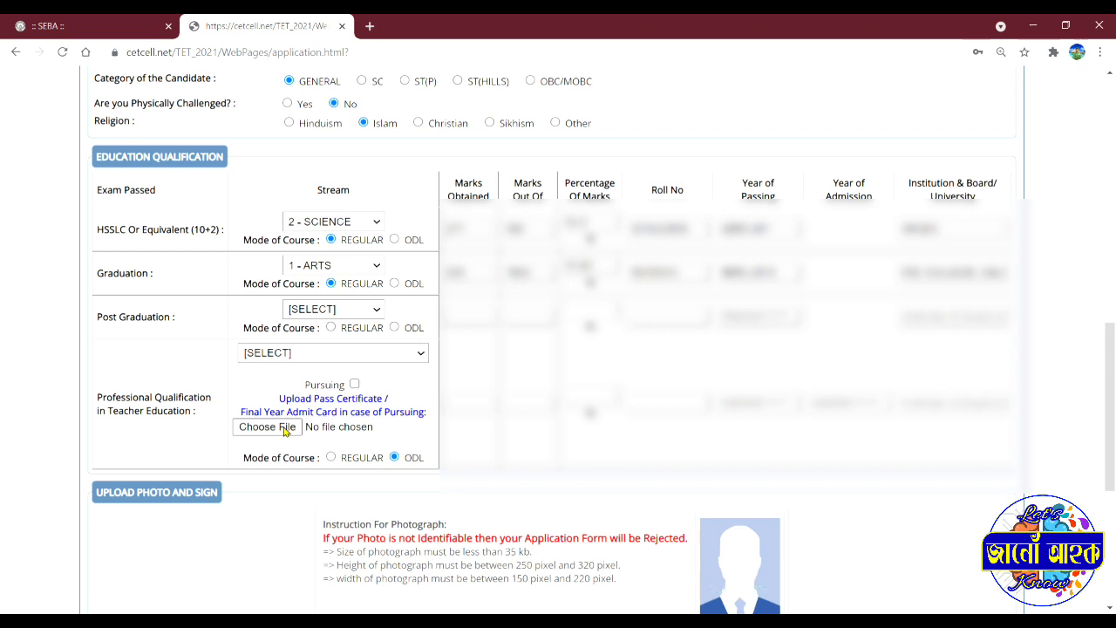
{"action": "left_click", "coordinate": [285, 430]}
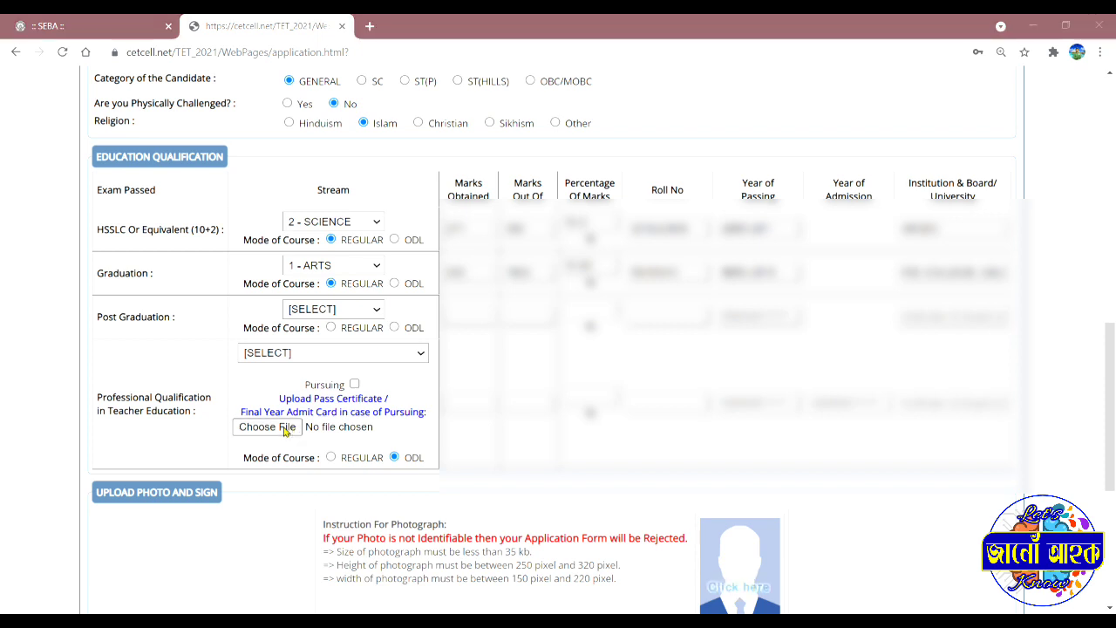
{"action": "double_click", "coordinate": [62, 139]}
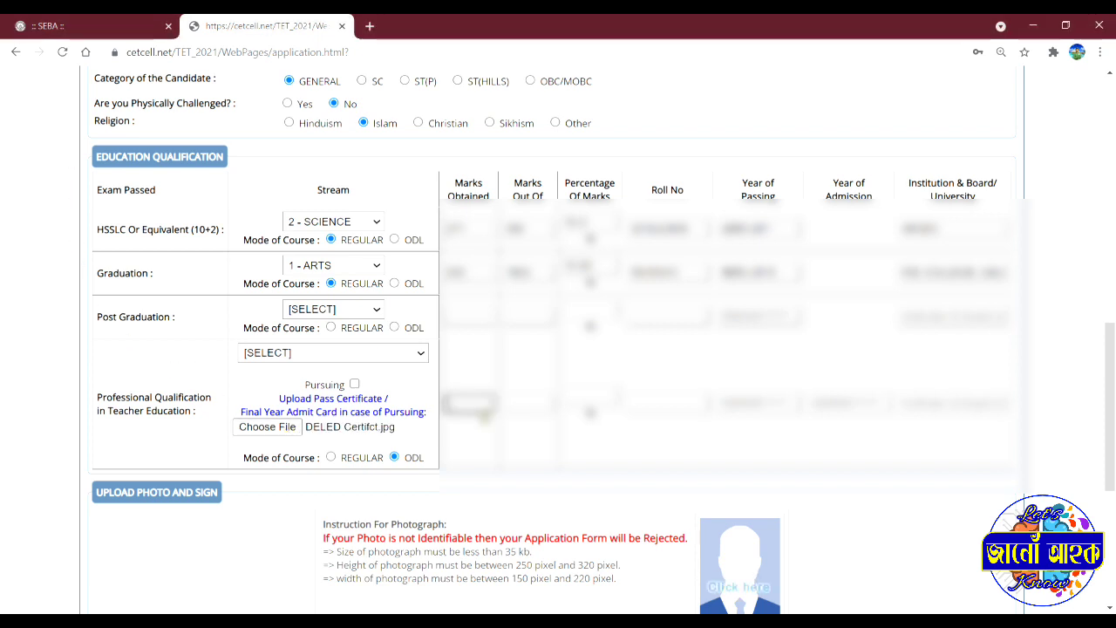
{"action": "key", "text": "Tab"}
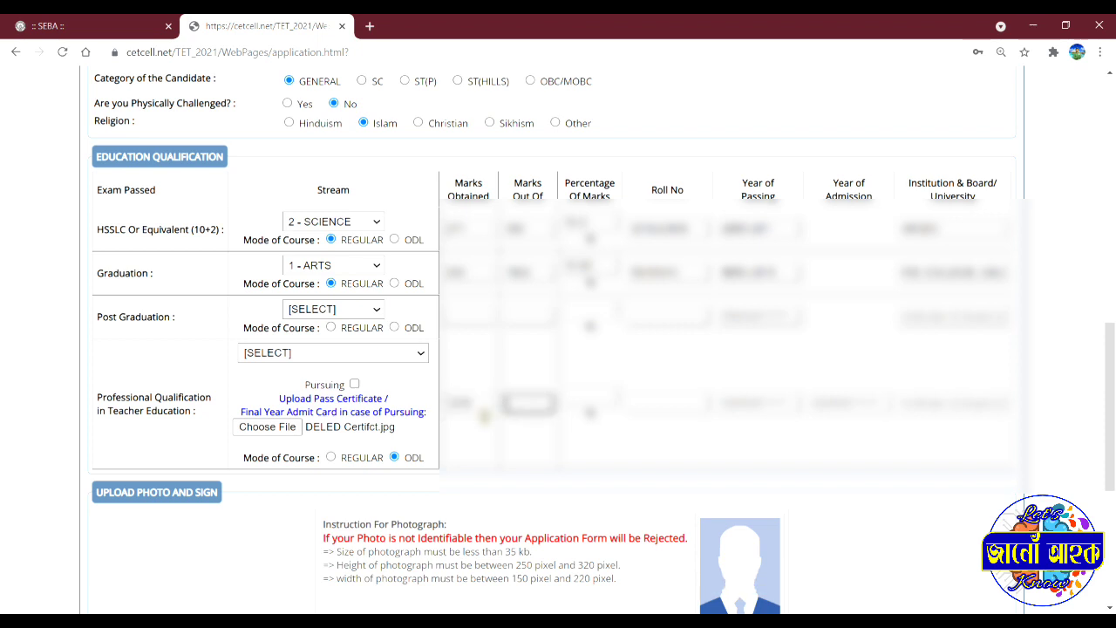
{"action": "key", "text": "Tab"}
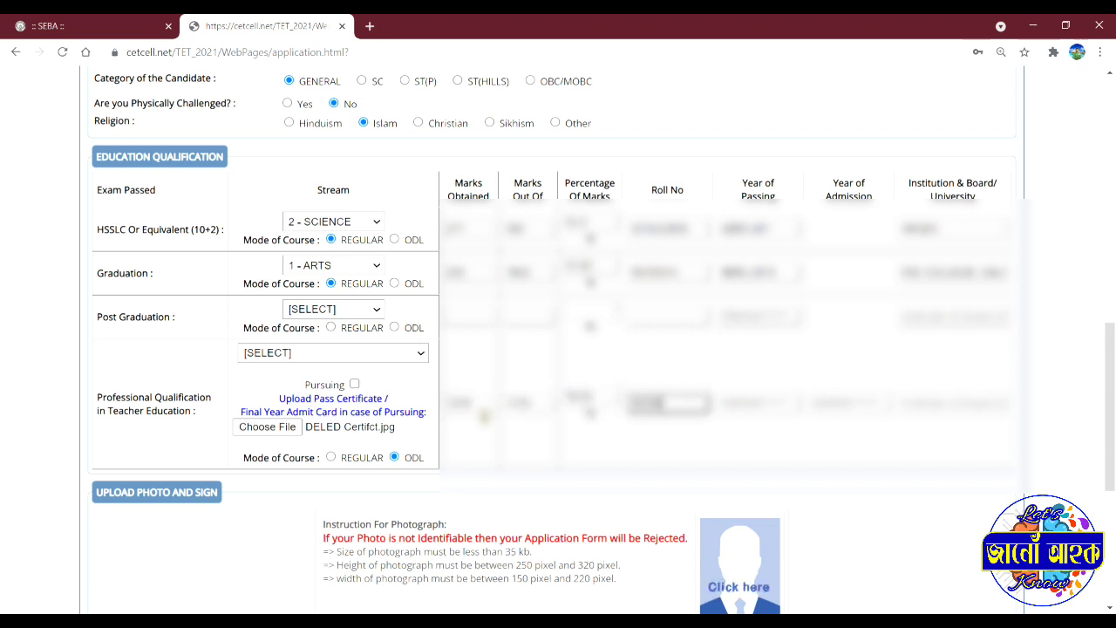
{"action": "key", "text": "Tab"}
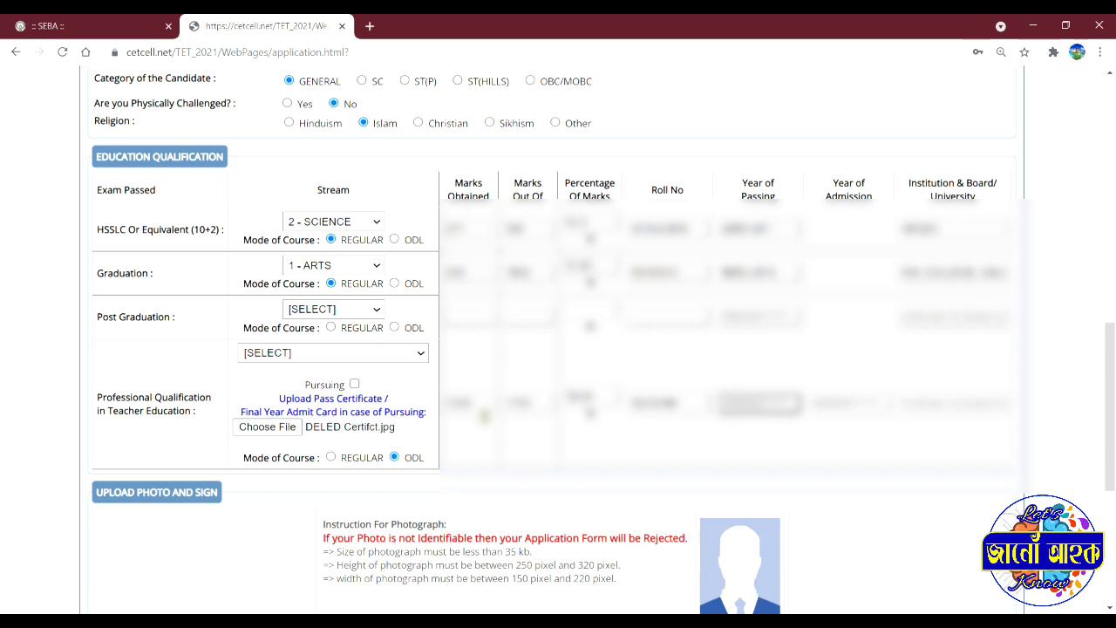
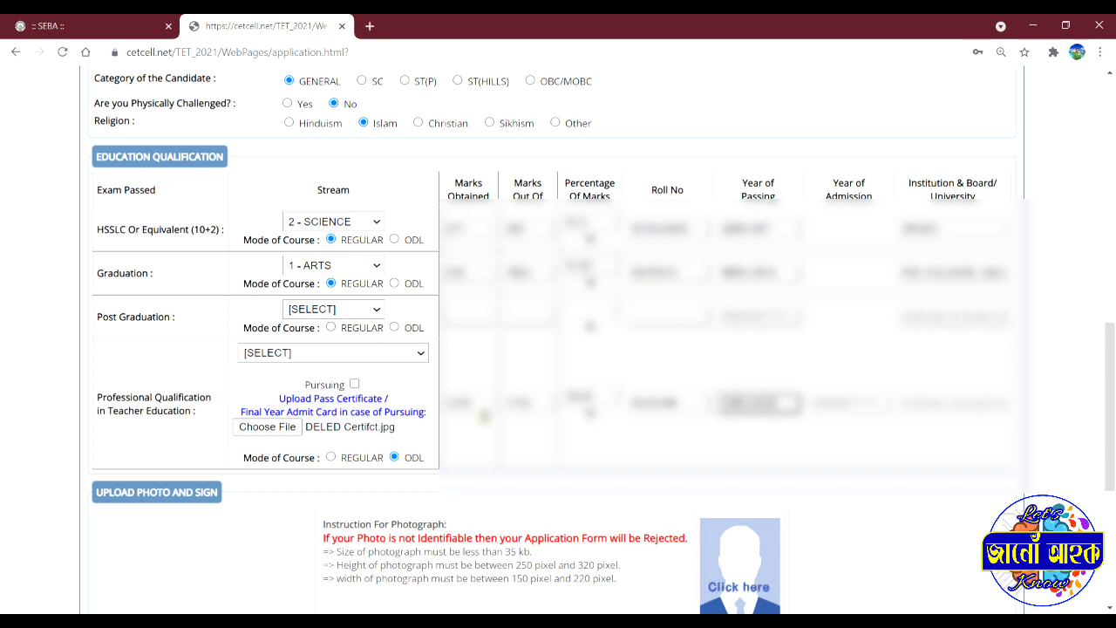
{"action": "left_click", "coordinate": [832, 409]}
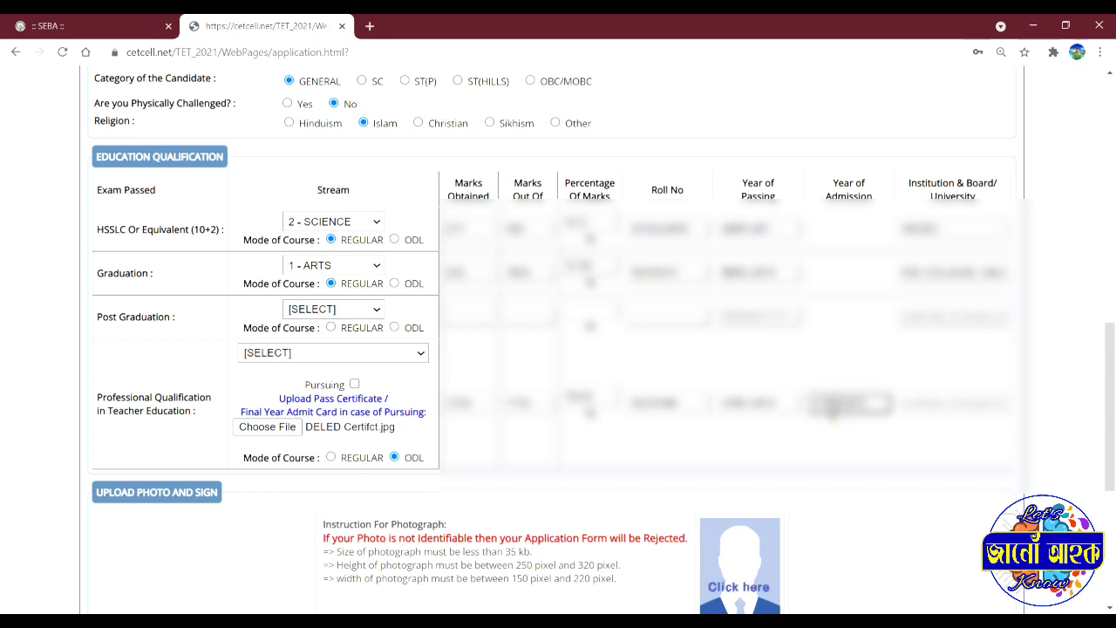
{"action": "type", "text": "2017"}
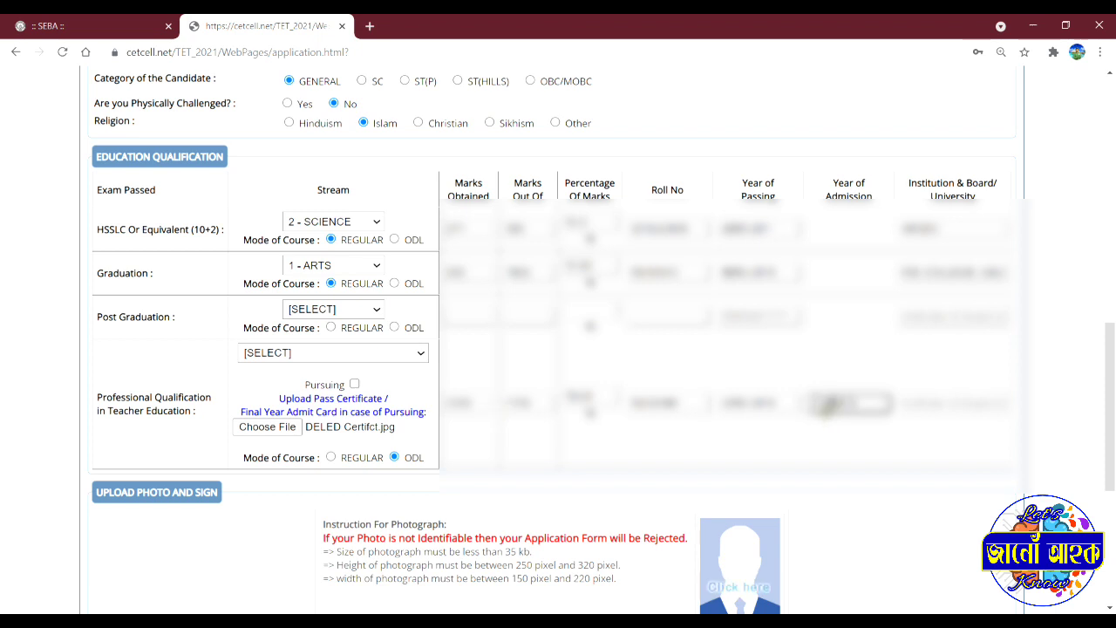
{"action": "left_click", "coordinate": [900, 410]}
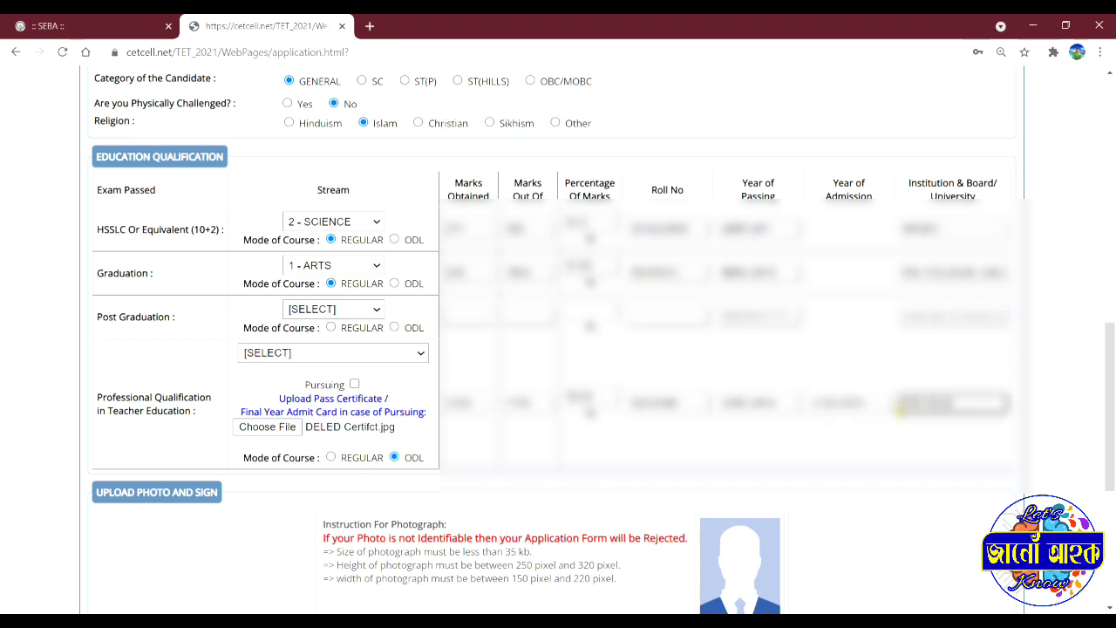
{"action": "type", "text": "NIOS"}
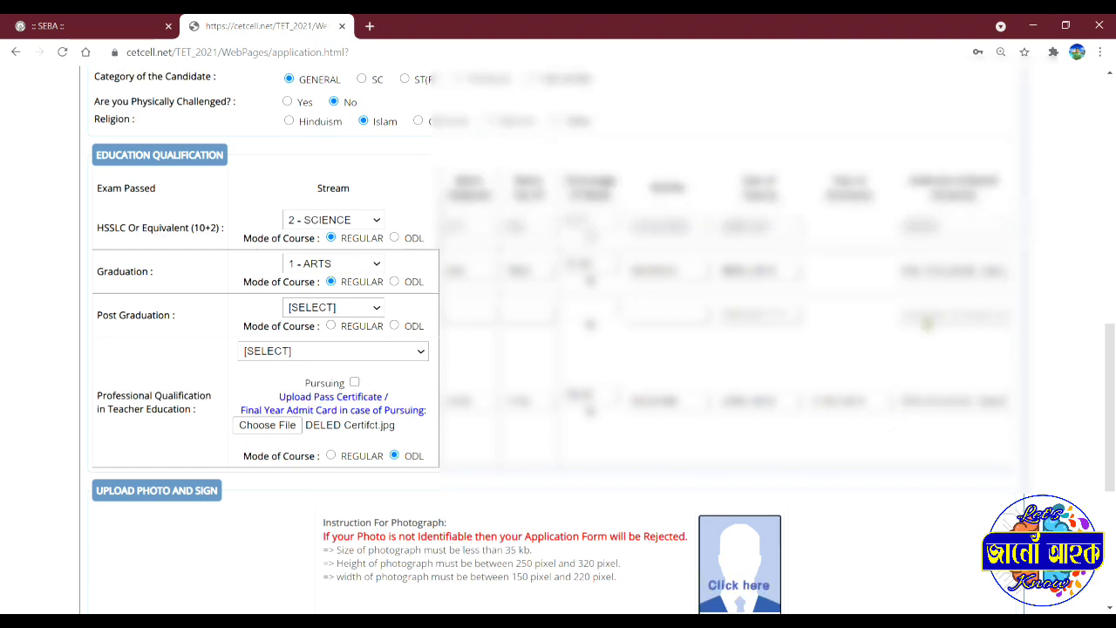
Step: Upload the candidate's photograph file
{"action": "scroll", "coordinate": [920, 322], "scroll_direction": "down", "scroll_amount": 3}
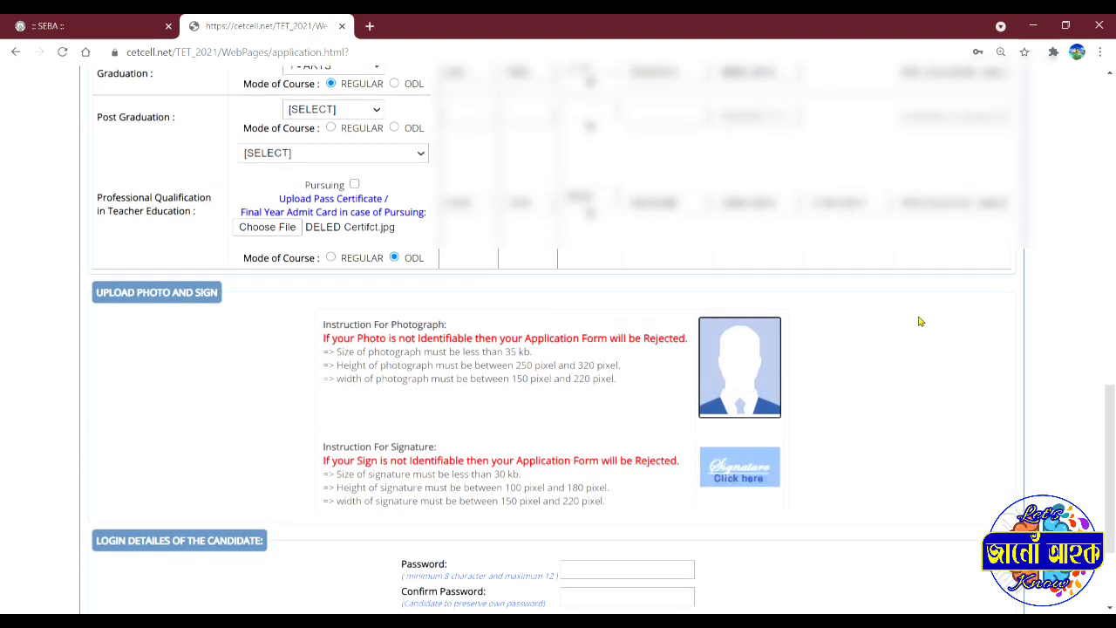
{"action": "scroll", "coordinate": [920, 322], "scroll_direction": "down", "scroll_amount": 1}
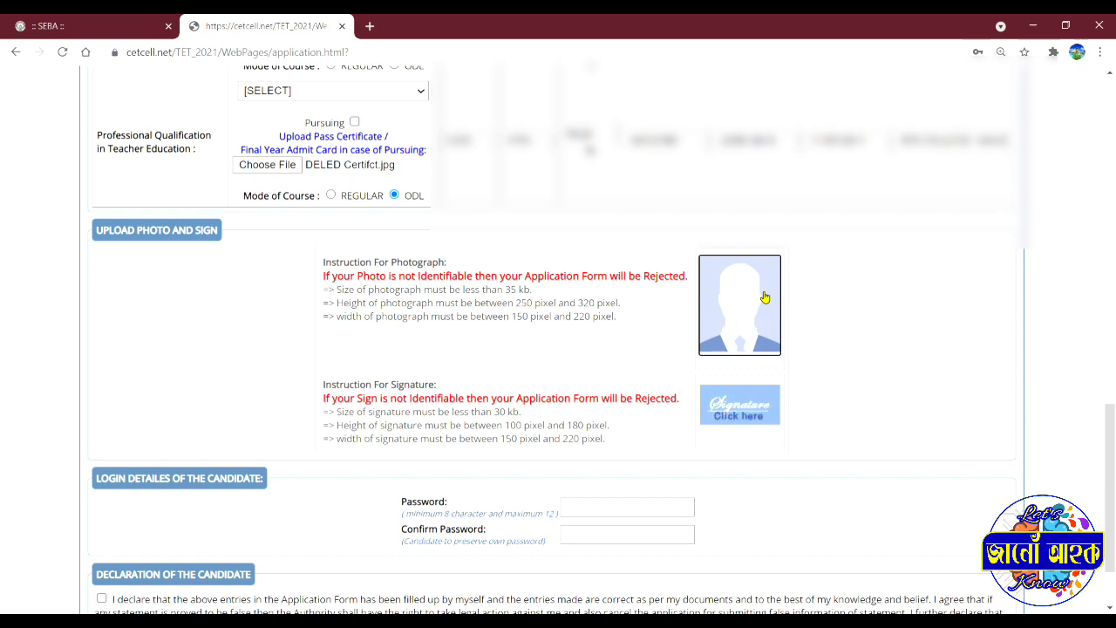
{"action": "left_click", "coordinate": [764, 298]}
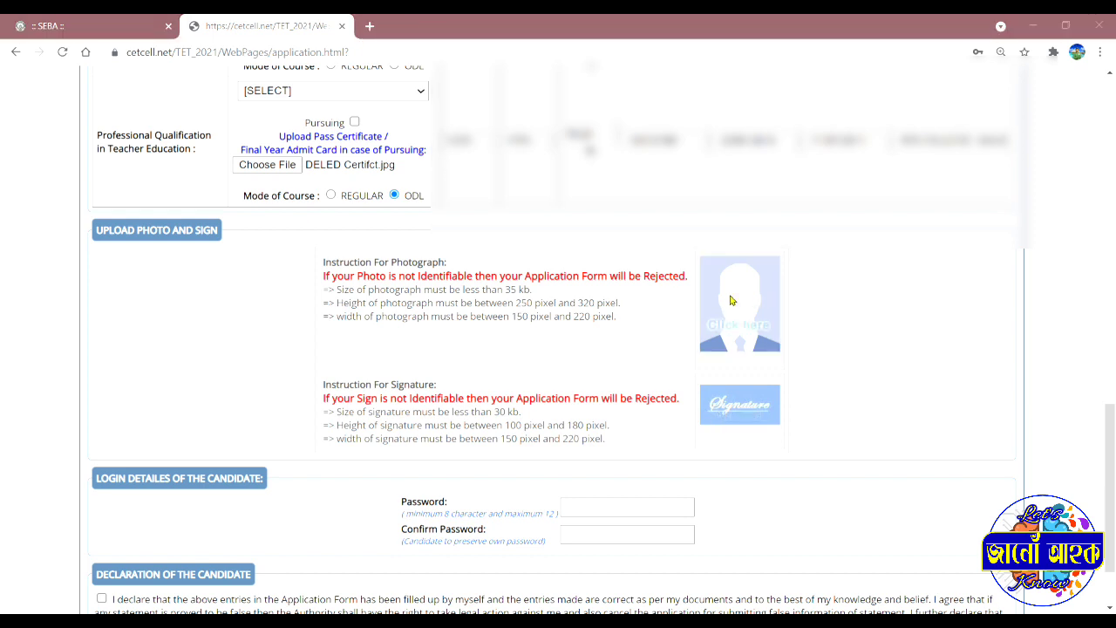
{"action": "key", "text": "Escape"}
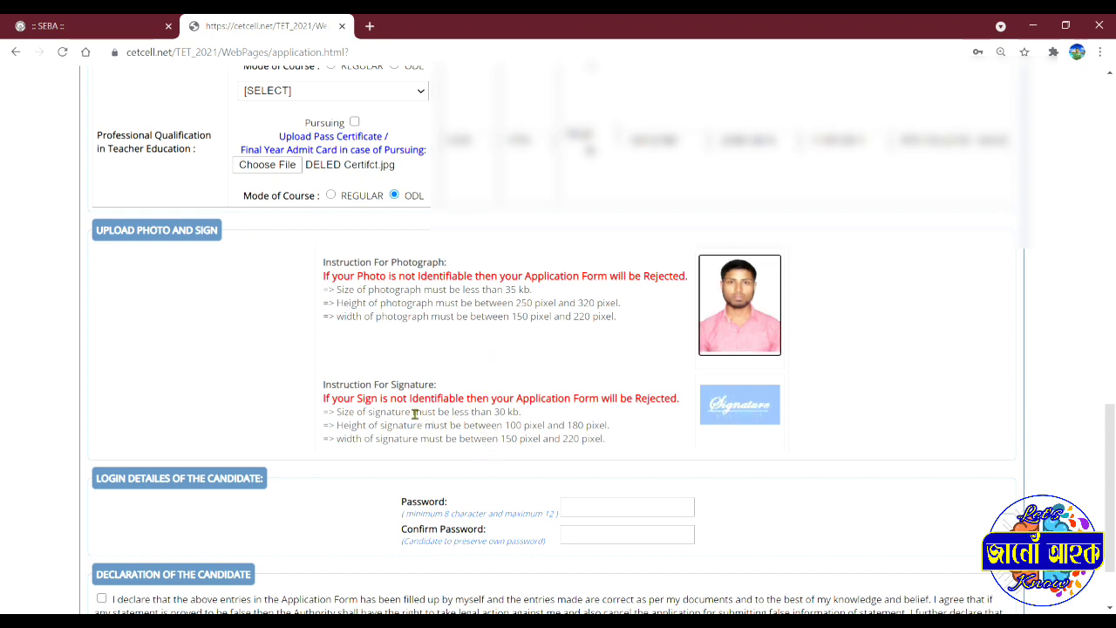
Step: Upload the candidate's signature image file
{"action": "left_click", "coordinate": [750, 415]}
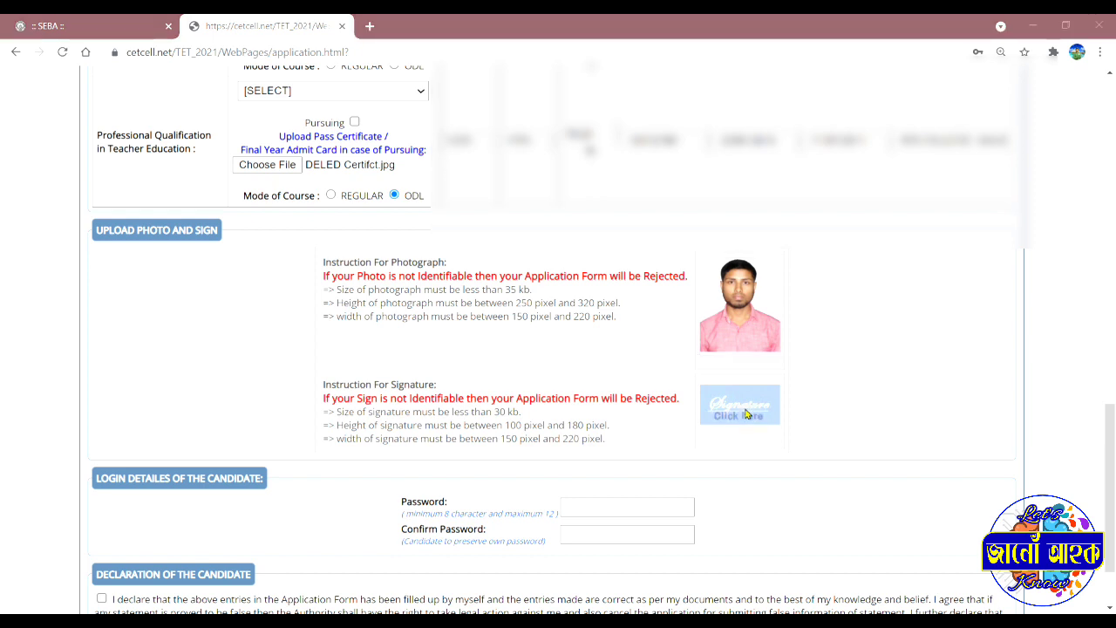
{"action": "double_click", "coordinate": [326, 248]}
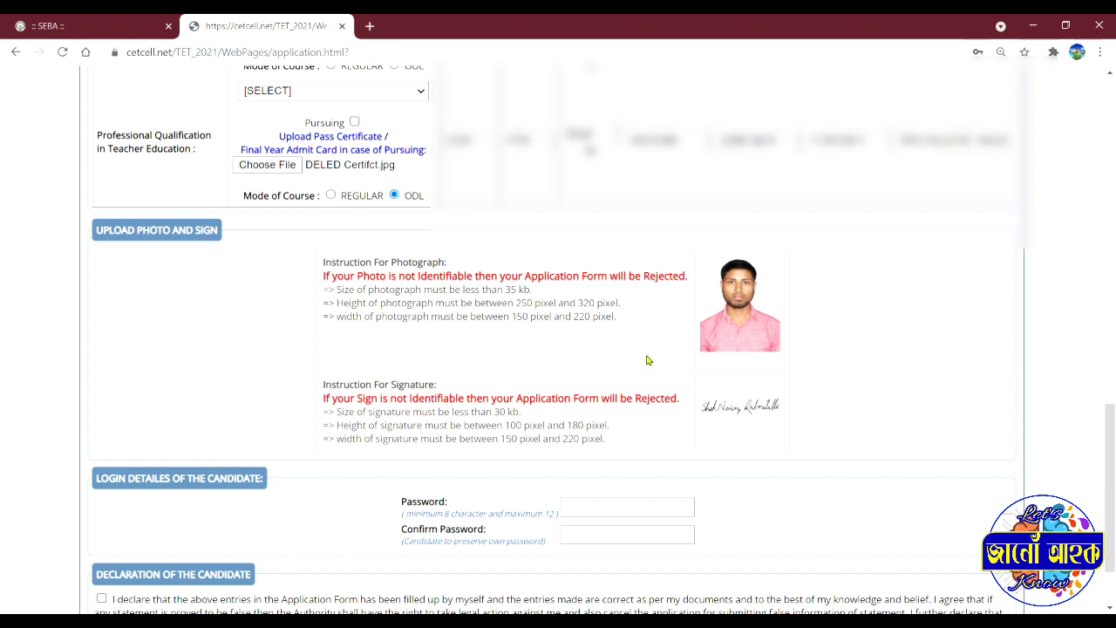
{"action": "scroll", "coordinate": [647, 360], "scroll_direction": "down", "scroll_amount": 2}
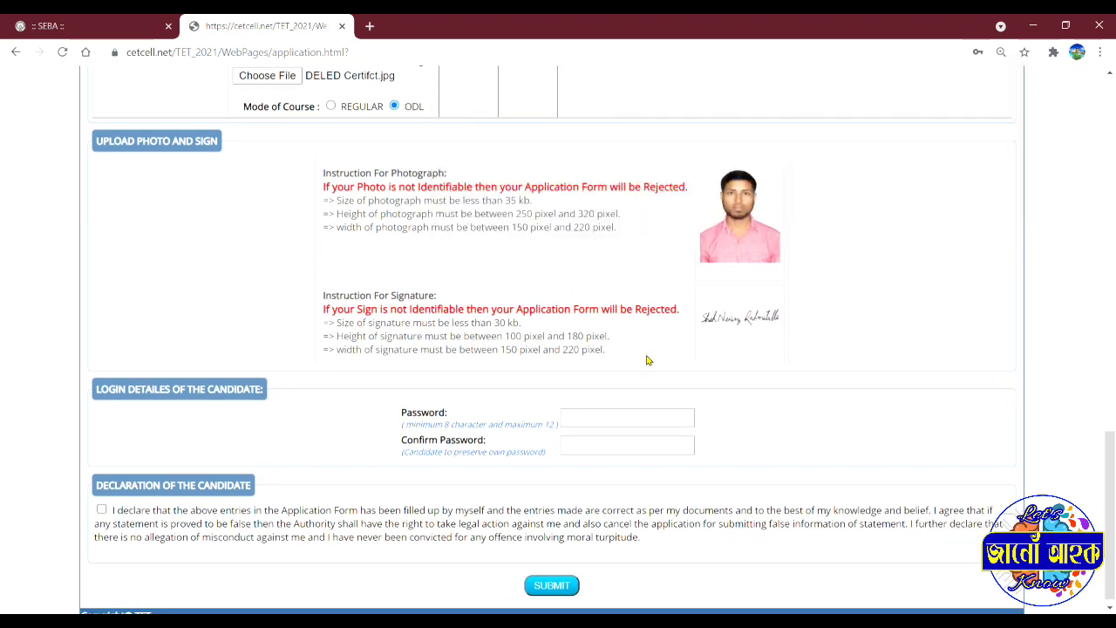
Step: Enter the account password and re-enter it in the Confirm Password field
{"action": "scroll", "coordinate": [646, 360], "scroll_direction": "down", "scroll_amount": 1}
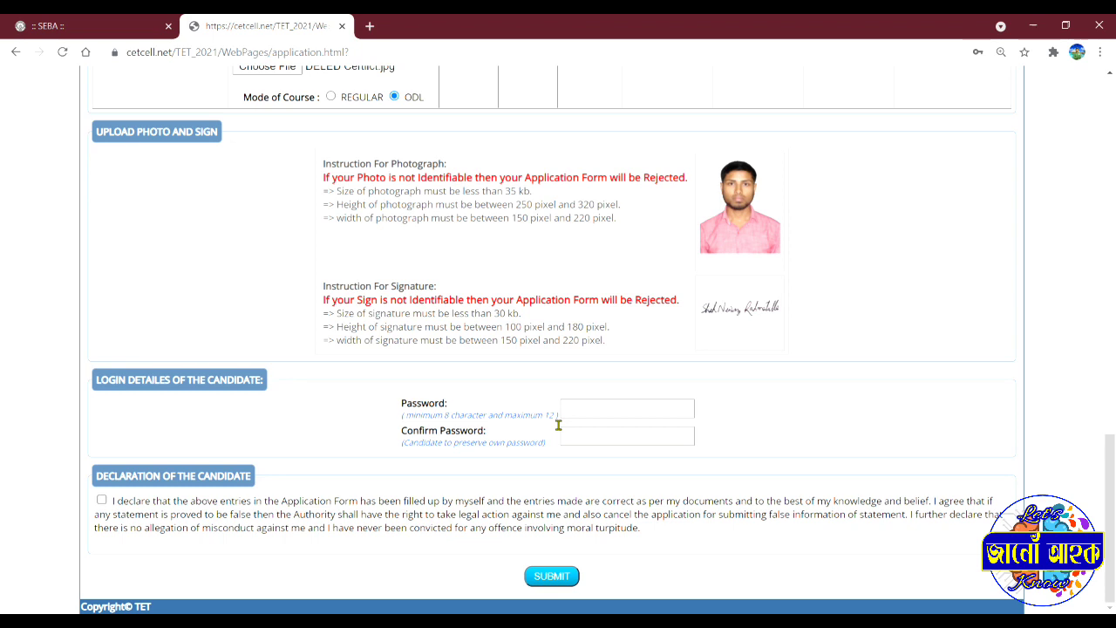
{"action": "left_click", "coordinate": [612, 418]}
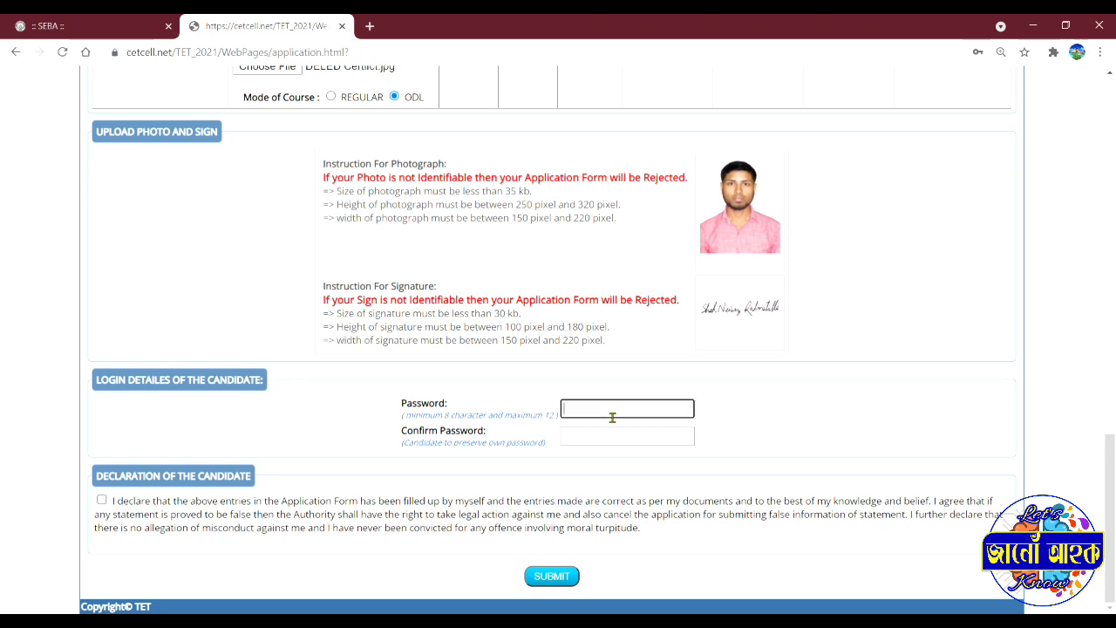
{"action": "type", "text": "***"}
{"action": "key", "text": "Tab"}
{"action": "type", "text": "*********"}
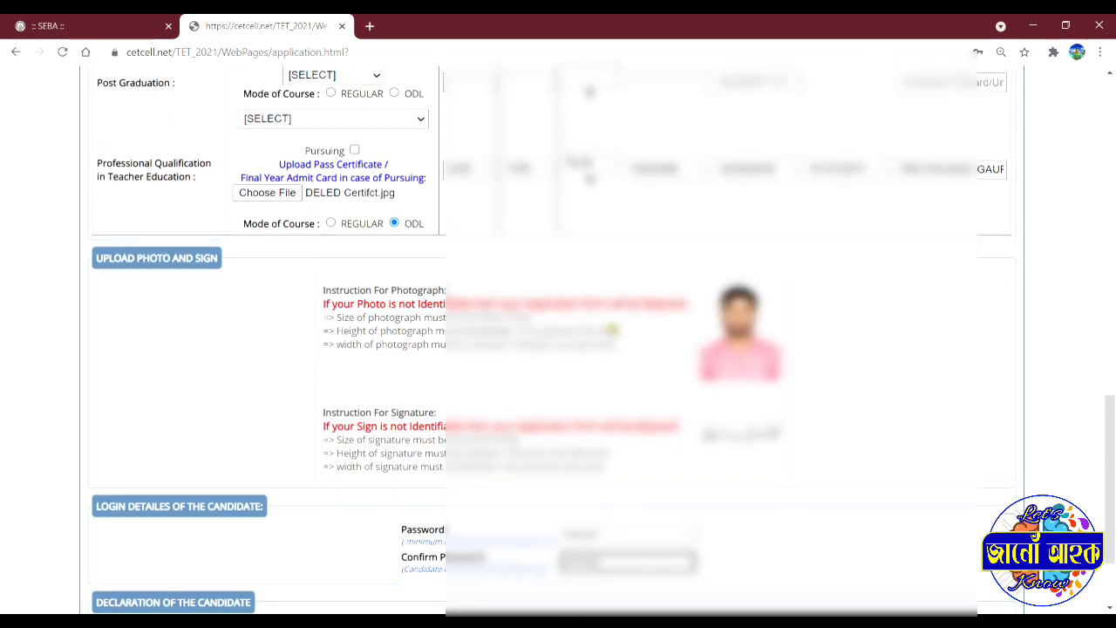
{"action": "scroll", "coordinate": [558, 349], "scroll_direction": "up", "scroll_amount": 15}
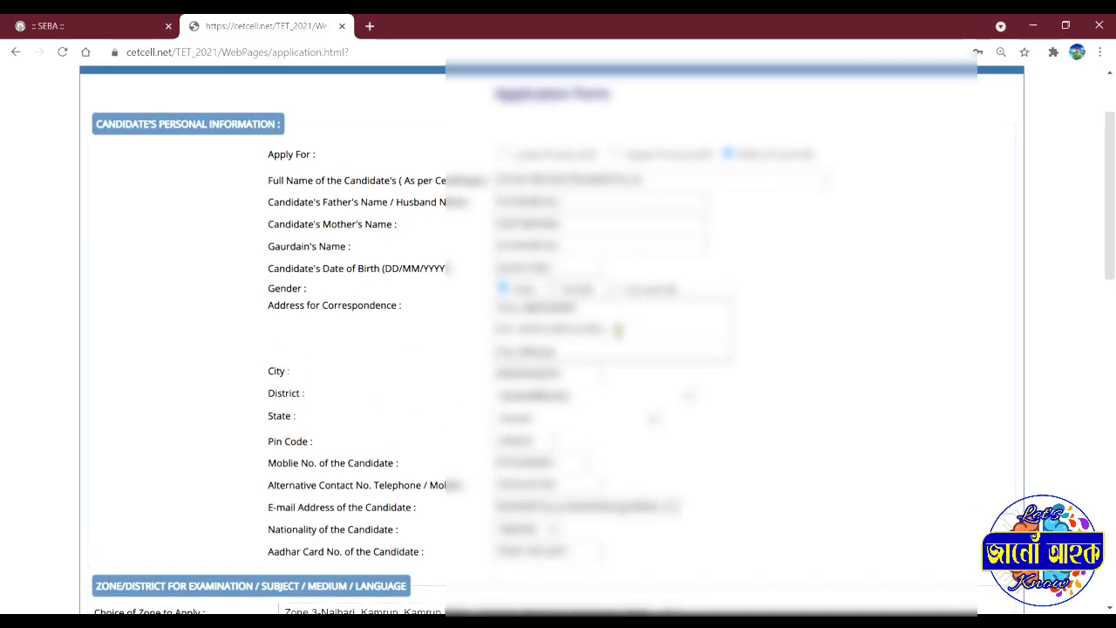
{"action": "scroll", "coordinate": [558, 349], "scroll_direction": "up", "scroll_amount": 2}
{"action": "scroll", "coordinate": [558, 349], "scroll_direction": "down", "scroll_amount": 3}
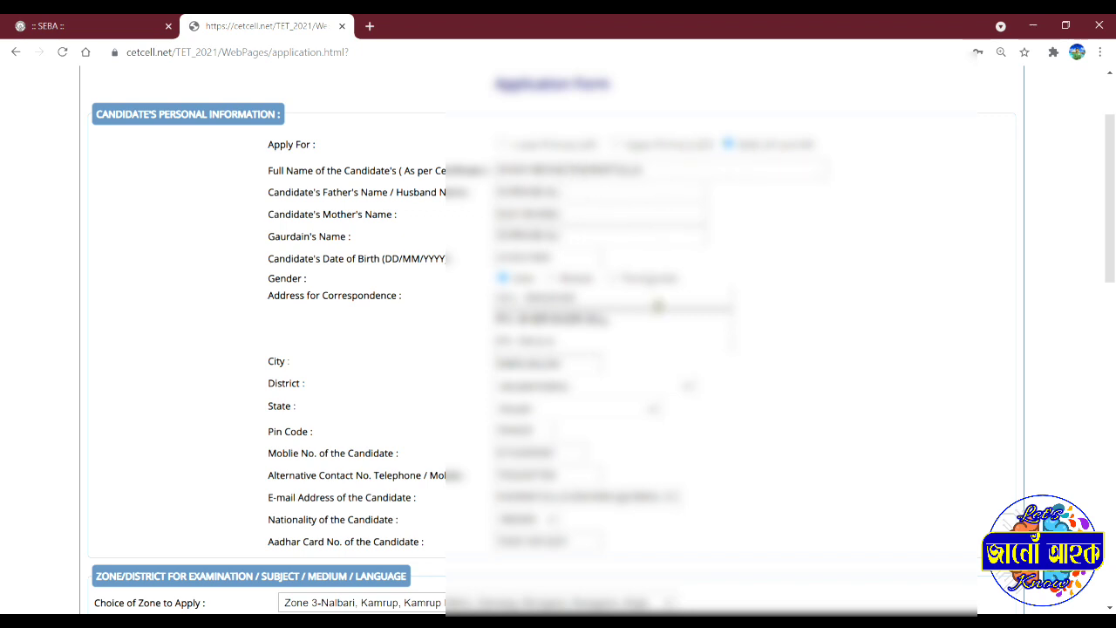
{"action": "scroll", "coordinate": [658, 307], "scroll_direction": "down", "scroll_amount": 3}
{"action": "scroll", "coordinate": [651, 304], "scroll_direction": "down", "scroll_amount": 1}
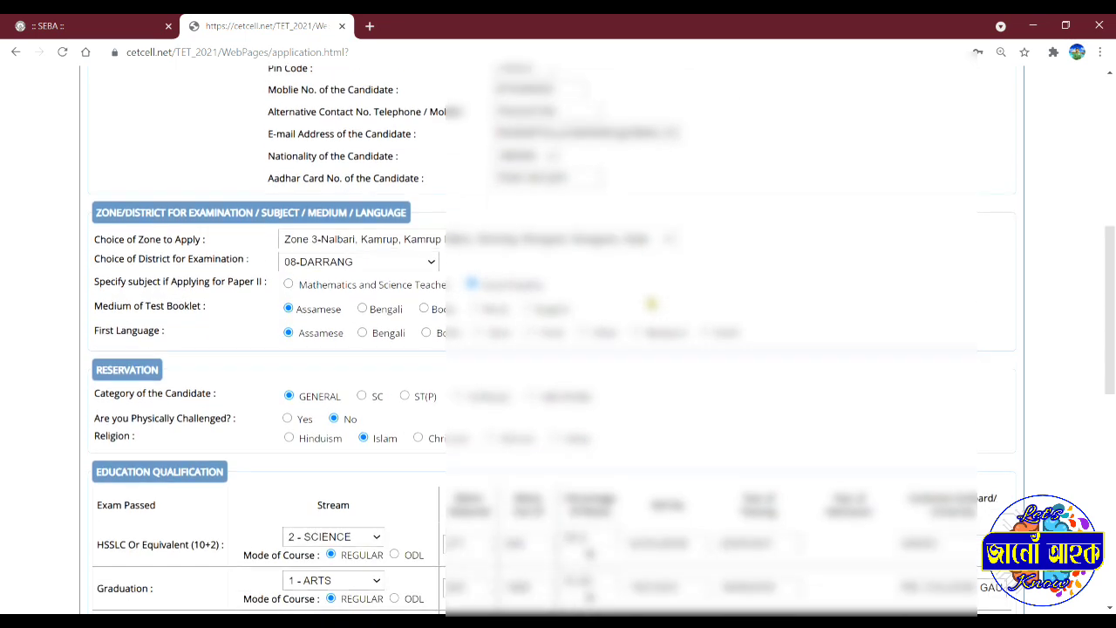
{"action": "scroll", "coordinate": [650, 304], "scroll_direction": "down", "scroll_amount": 2}
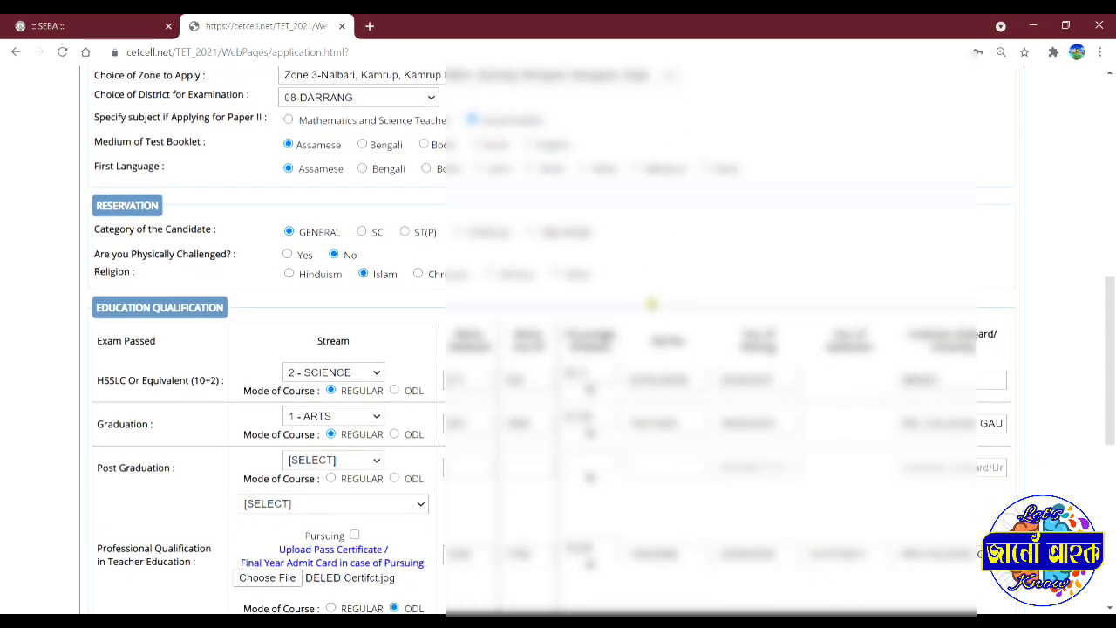
{"action": "scroll", "coordinate": [651, 304], "scroll_direction": "down", "scroll_amount": 2}
{"action": "scroll", "coordinate": [651, 303], "scroll_direction": "down", "scroll_amount": 3}
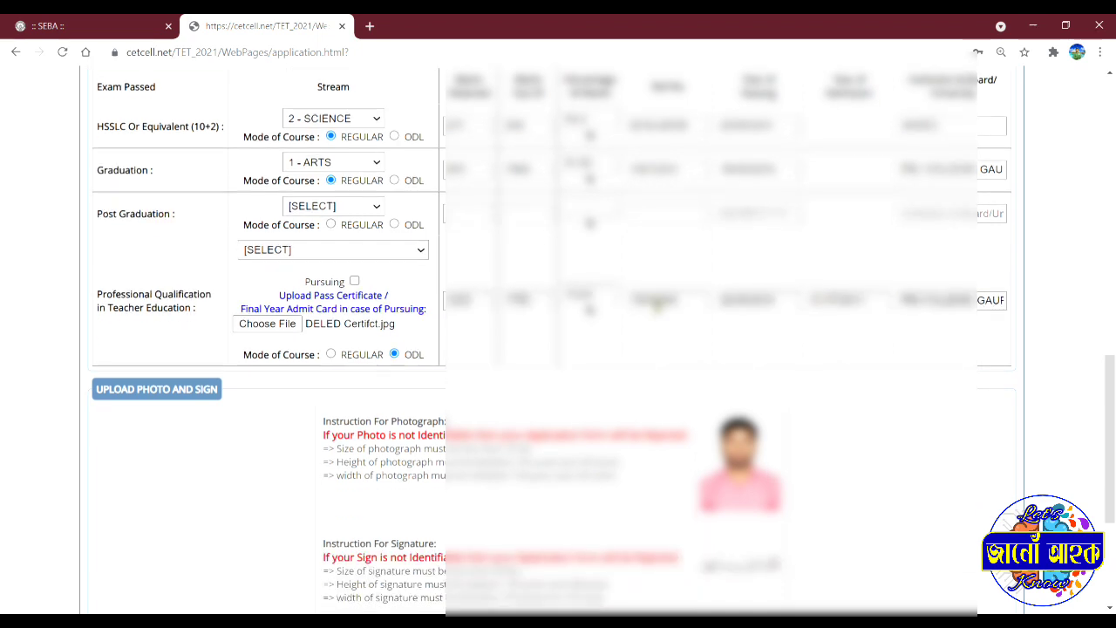
{"action": "scroll", "coordinate": [650, 304], "scroll_direction": "down", "scroll_amount": 1}
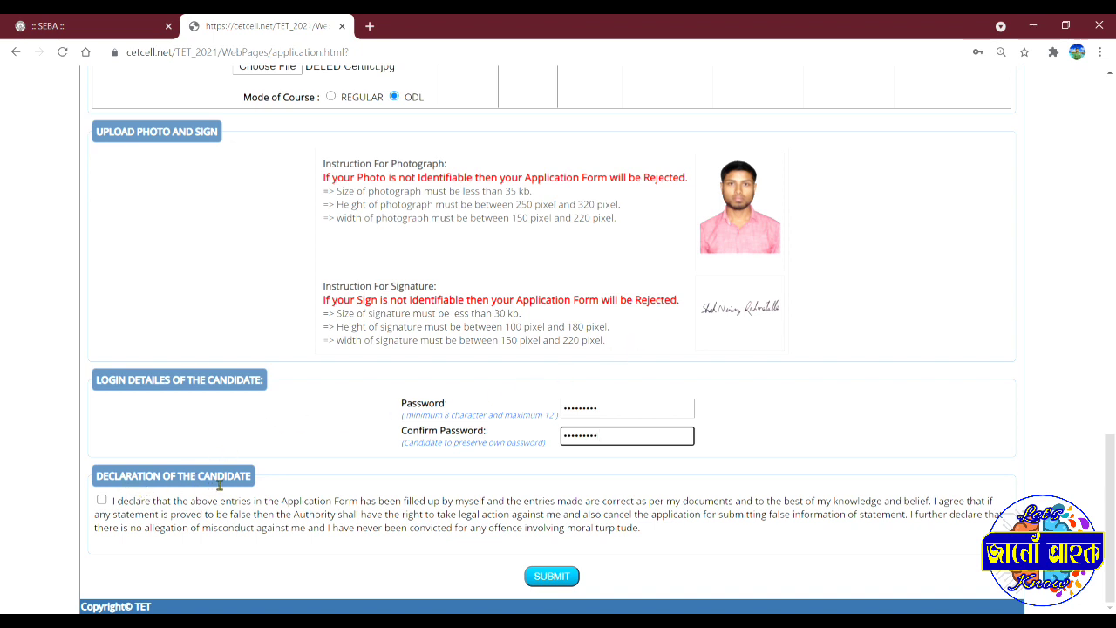
Step: Tick the candidate declaration, submit the form and confirm with OK
{"action": "left_click", "coordinate": [101, 501]}
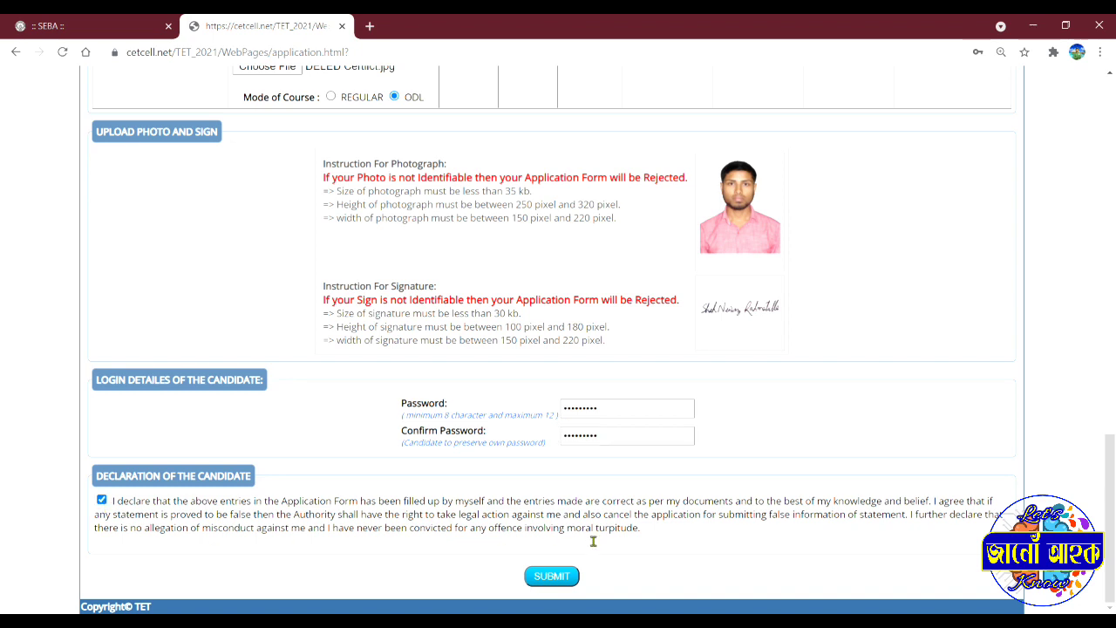
{"action": "left_click", "coordinate": [553, 576]}
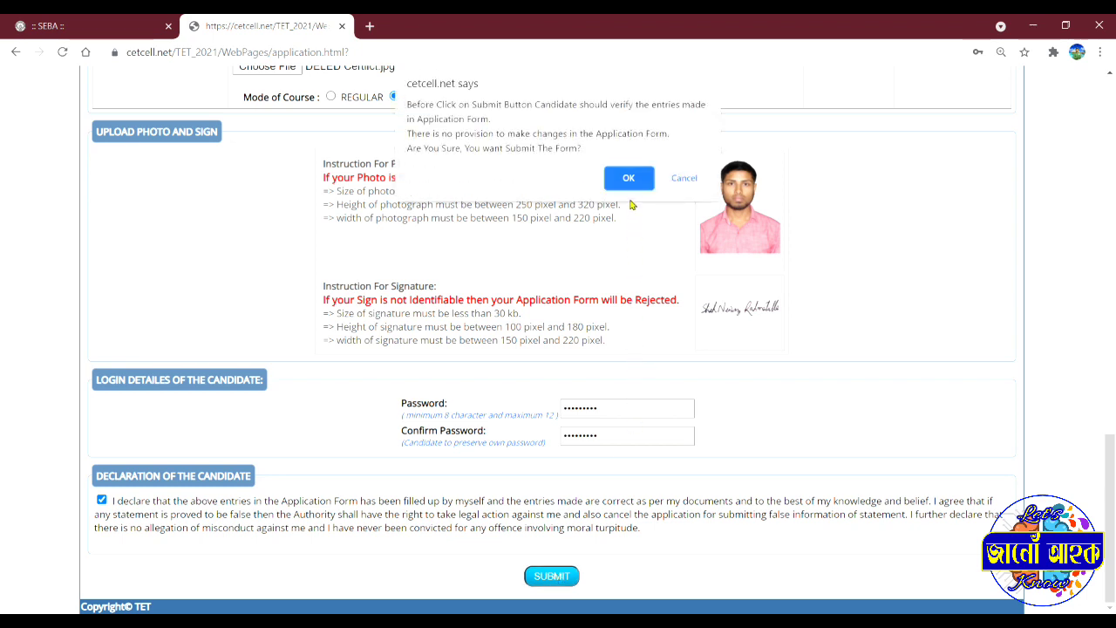
{"action": "left_click", "coordinate": [628, 178]}
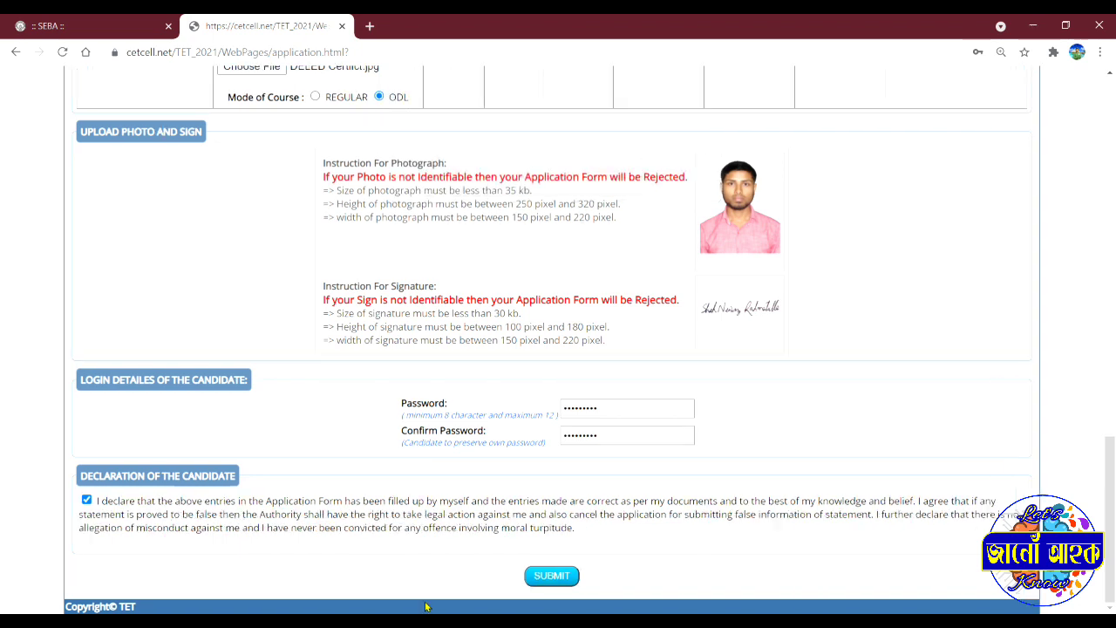